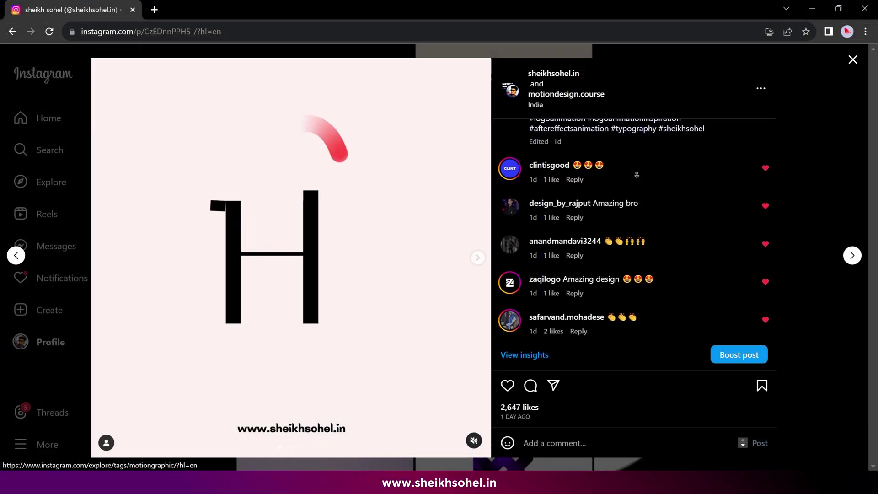
# - Scroll down through the comments on the Instagram Hi logo reference post
pyautogui.scroll(-2, 637, 175)
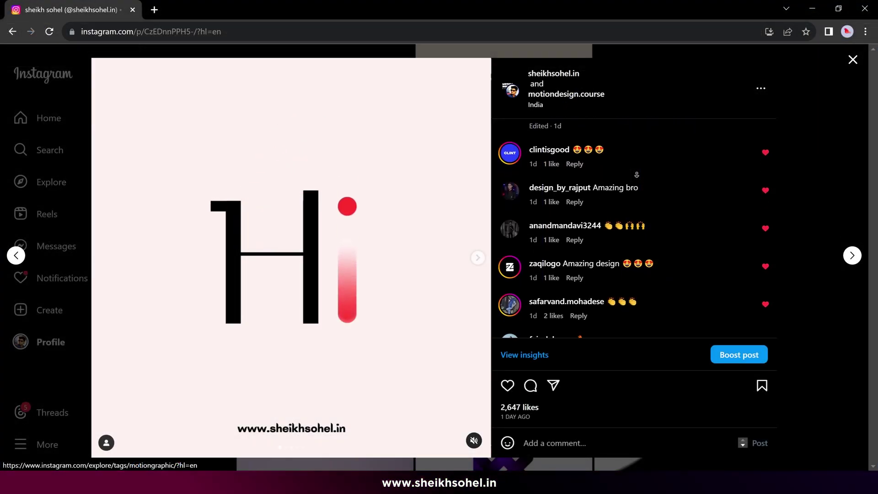
pyautogui.scroll(-2, 636, 174)
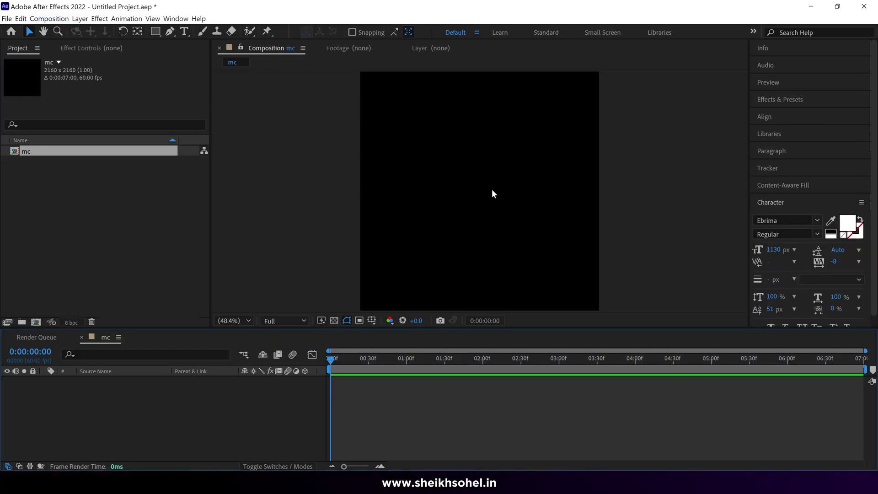
pyautogui.click(62, 20)
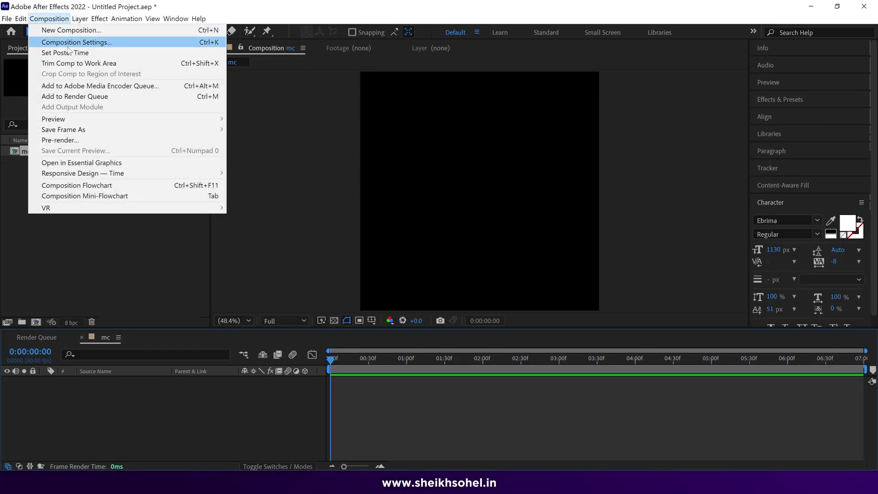
pyautogui.click(68, 45)
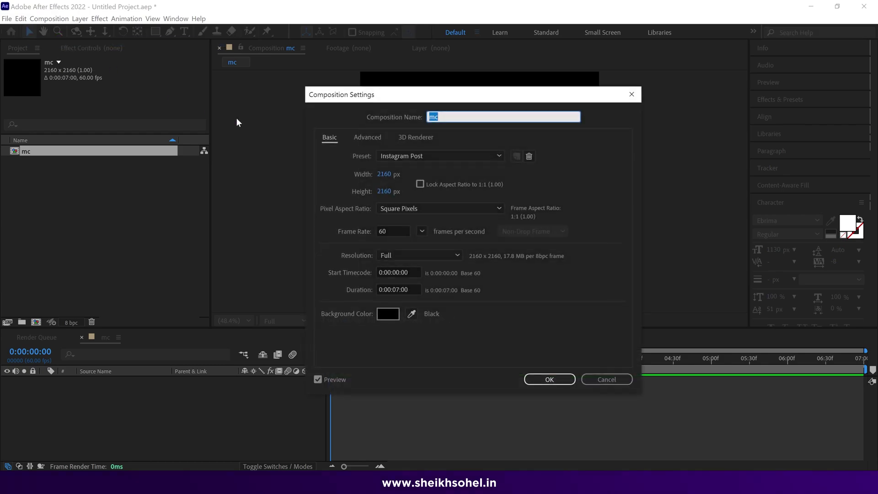
pyautogui.click(550, 380)
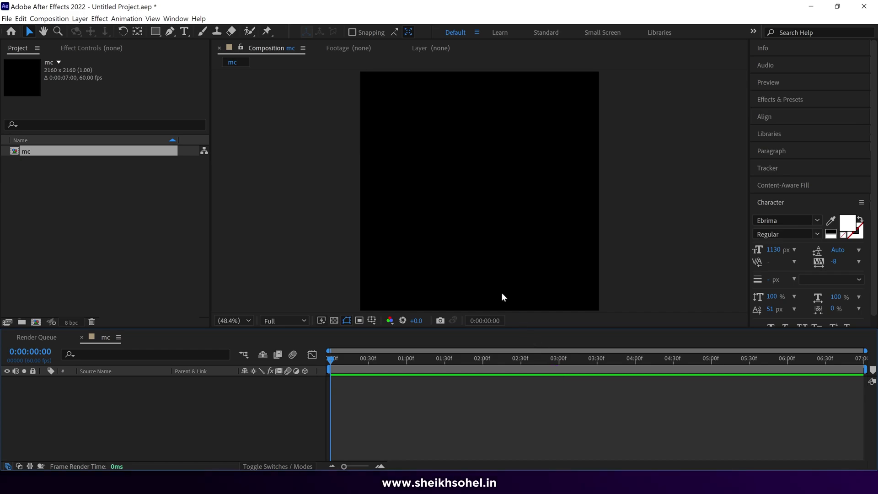
# - Add a white capital H text layer to the mc composition
pyautogui.click(183, 32)
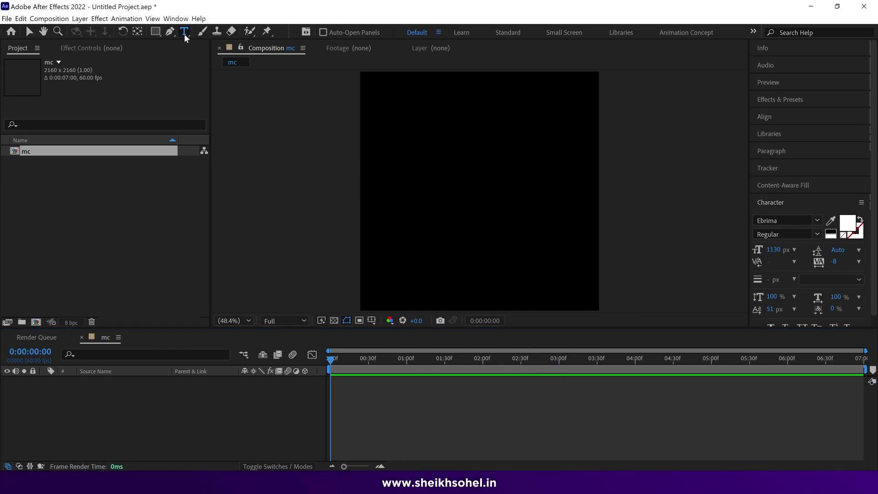
pyautogui.click(455, 202)
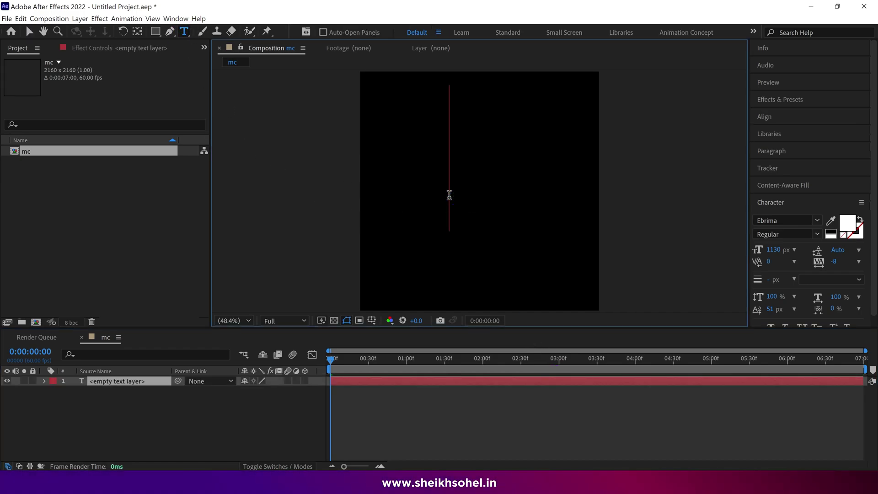
pyautogui.write('H')
pyautogui.press('capslock')
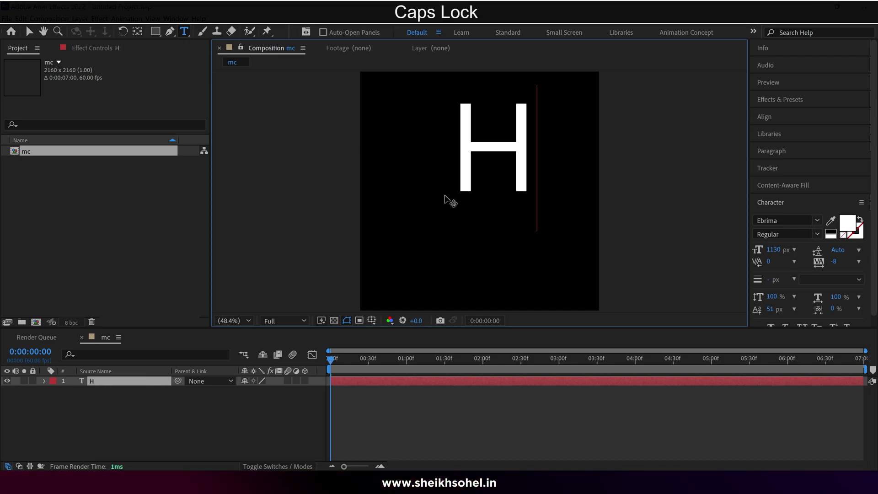
pyautogui.press('Escape')
# - Centre the H horizontally and vertically in the composition
pyautogui.click(793, 117)
pyautogui.click(781, 145)
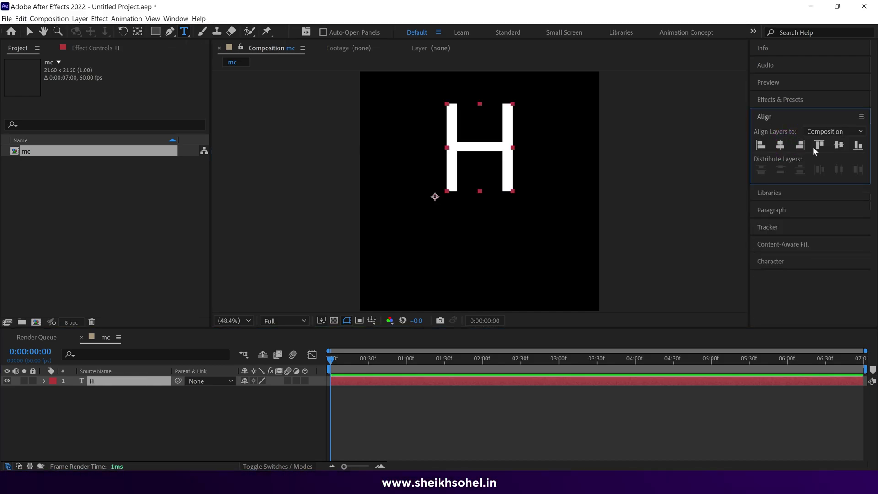
pyautogui.click(838, 145)
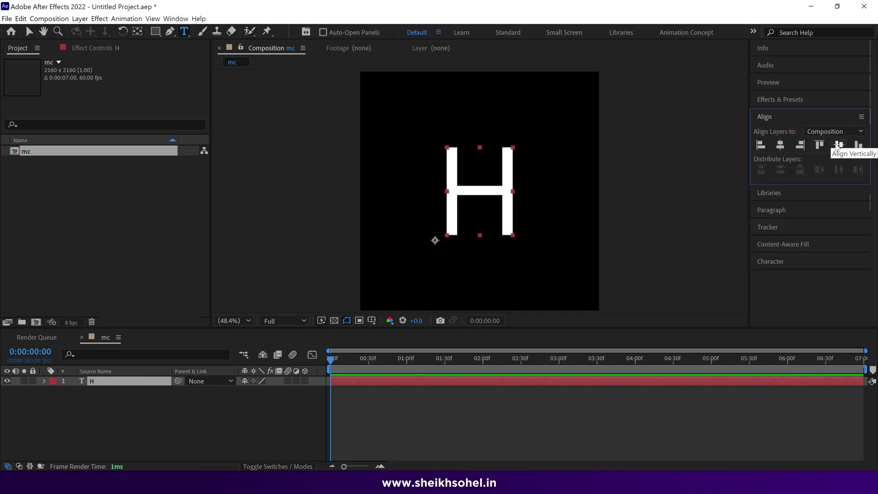
pyautogui.click(781, 262)
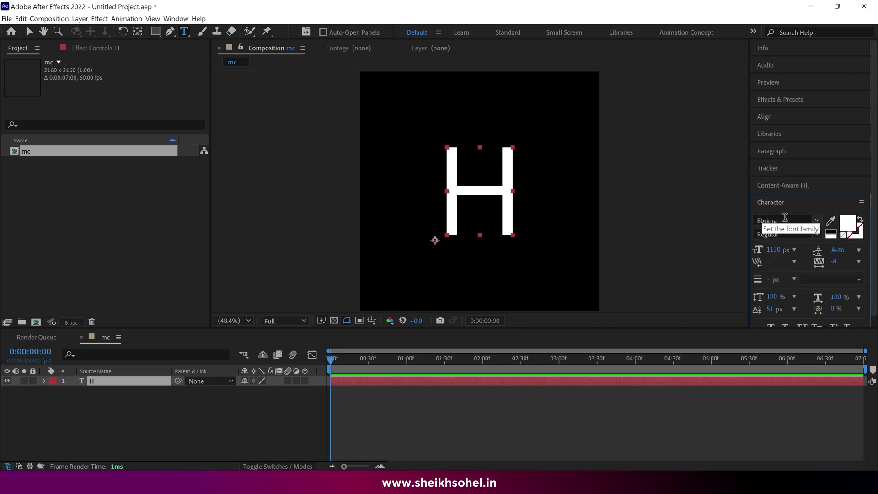
# - Create an H Outlines shape layer from the H text, undoing a test reshape of its points
pyautogui.press('v')
pyautogui.rightClick(156, 383)
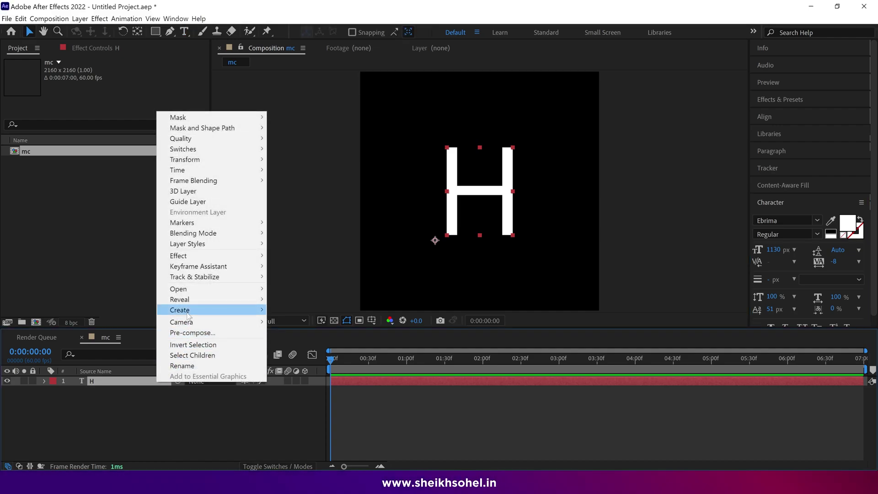
pyautogui.moveTo(188, 315)
pyautogui.click(301, 320)
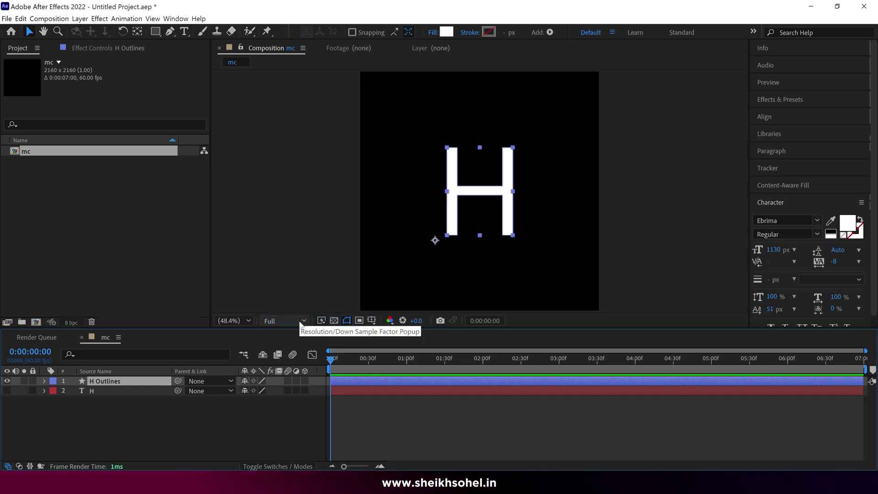
pyautogui.press('g')
pyautogui.moveTo(457, 187); pyautogui.dragTo(467, 178)
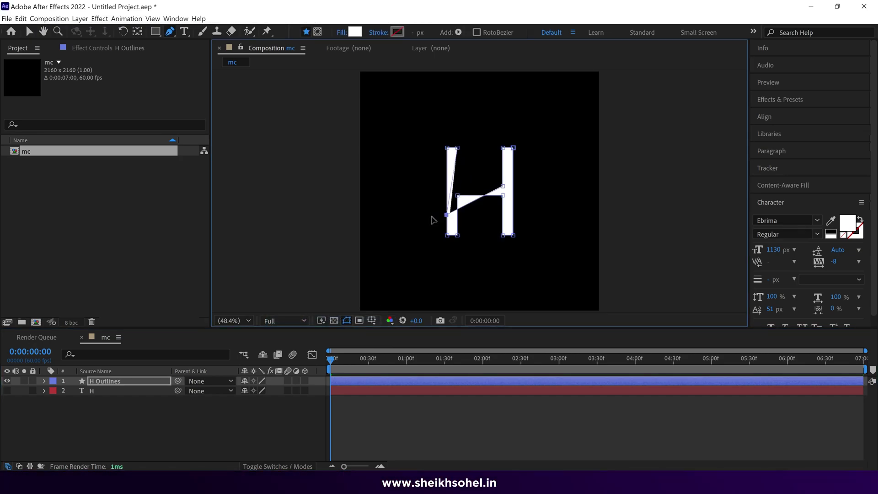
pyautogui.moveTo(514, 198); pyautogui.dragTo(488, 175)
pyautogui.hotkey('ctrl', 'z')
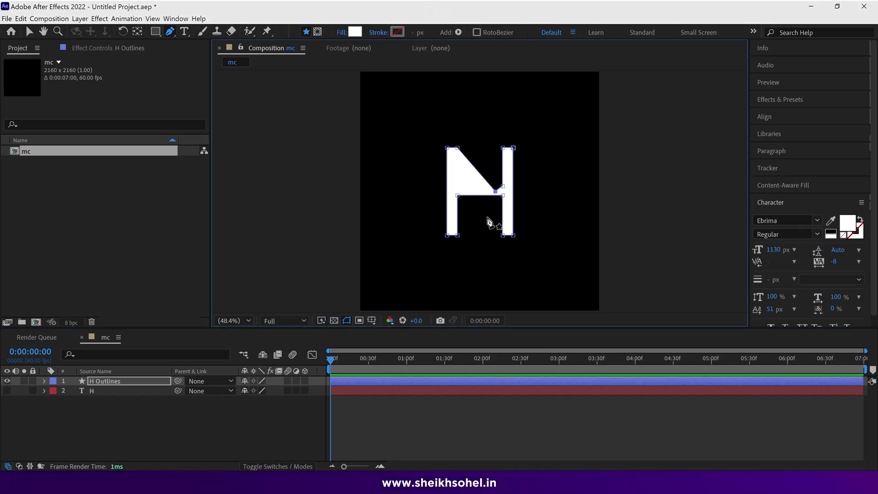
# - Delete the original H text layer and select the left-half crossbar points of H Outlines
pyautogui.click(138, 391)
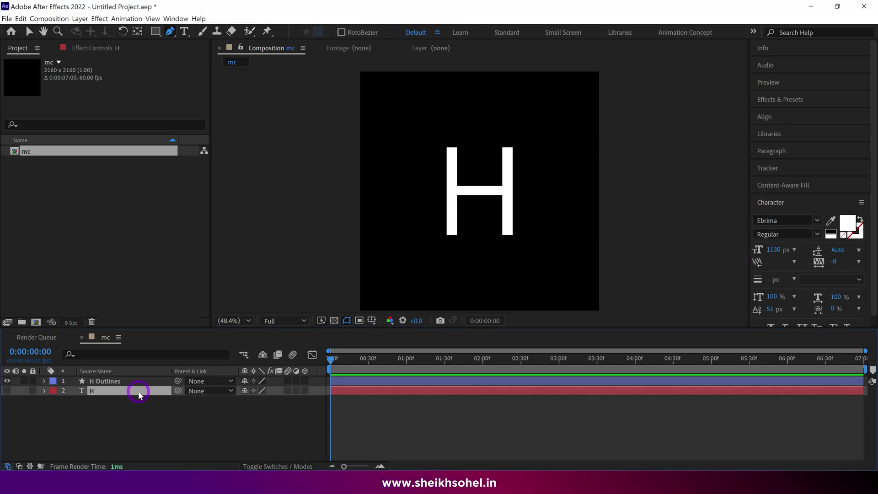
pyautogui.press('BackSpace')
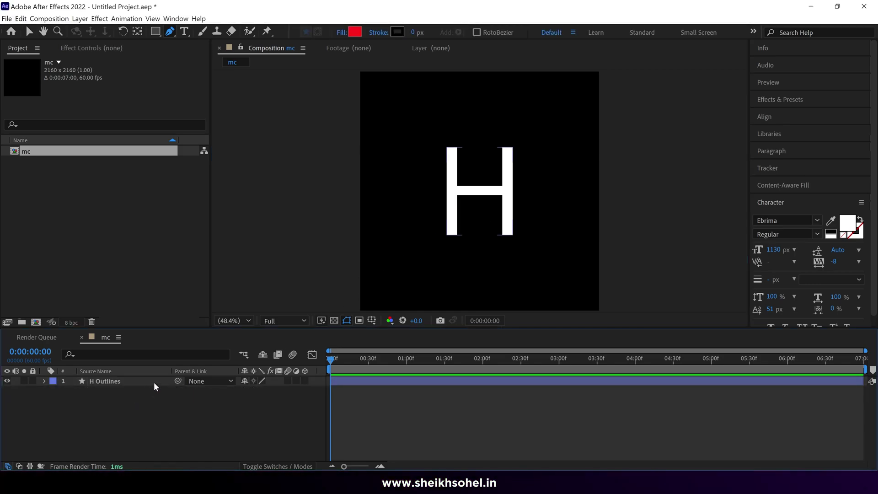
pyautogui.click(153, 383)
pyautogui.press('`')
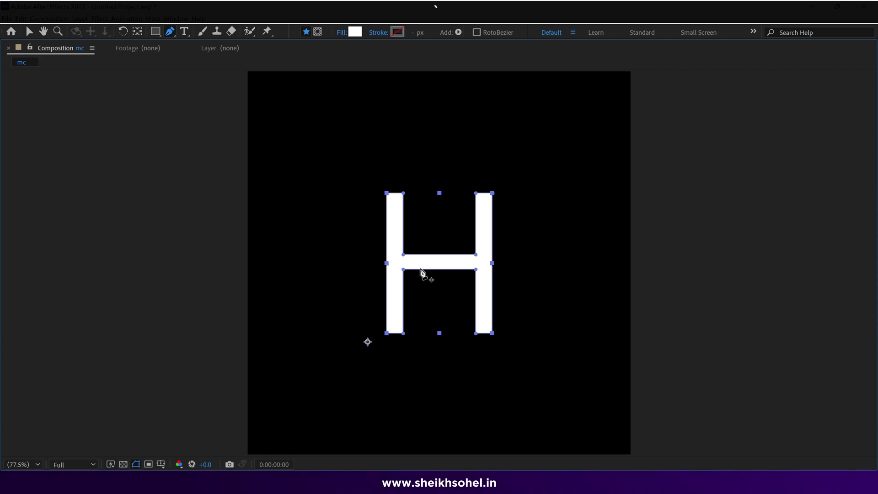
pyautogui.click(405, 254)
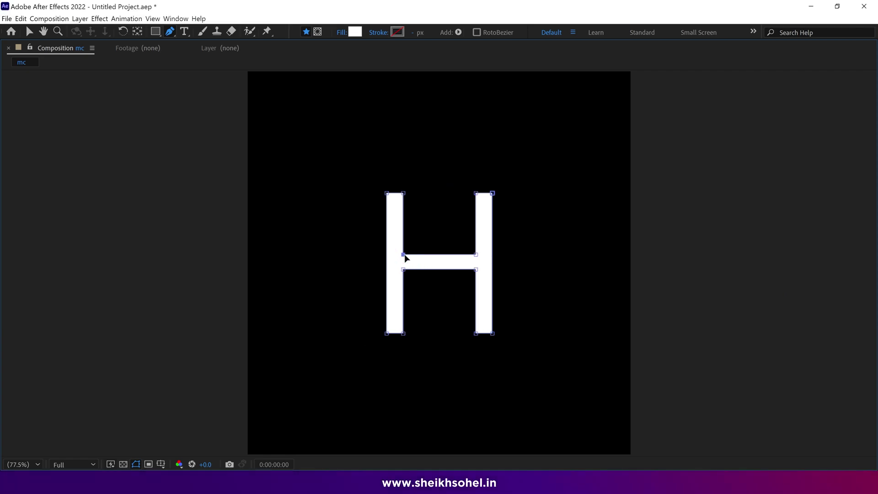
pyautogui.press('alt')
pyautogui.moveTo(396, 243); pyautogui.dragTo(485, 280)
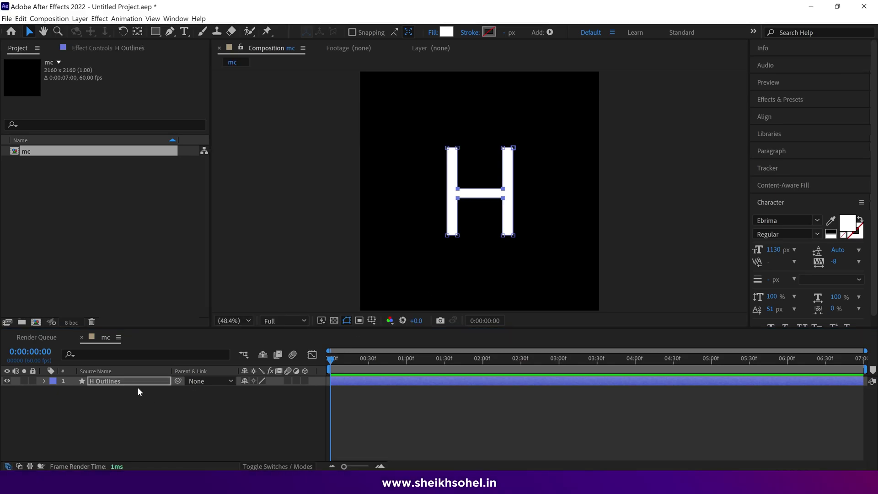
# - With the Pen tool, set new shapes to no fill and a solid white 14 px stroke
pyautogui.click(137, 387)
pyautogui.click(169, 32)
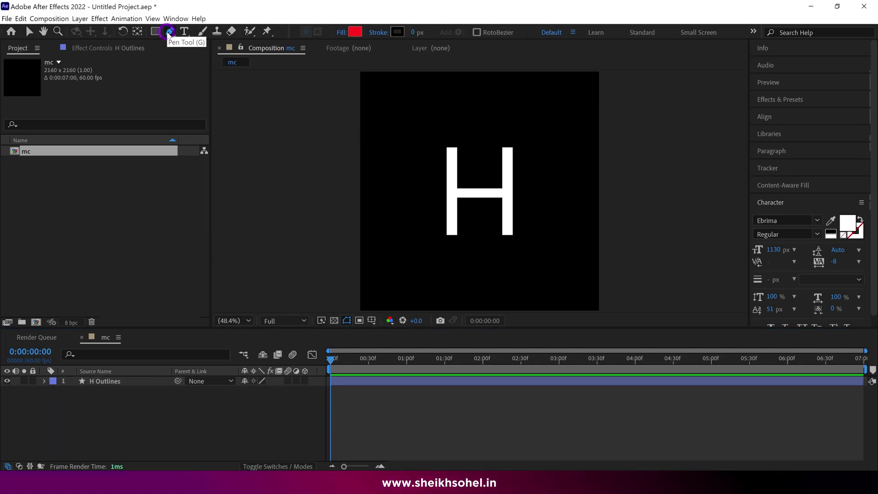
pyautogui.click(341, 32)
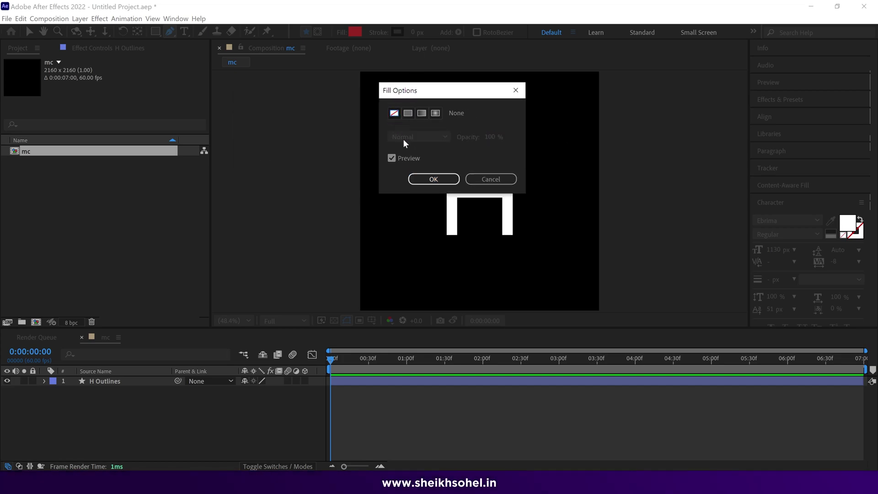
pyautogui.click(422, 180)
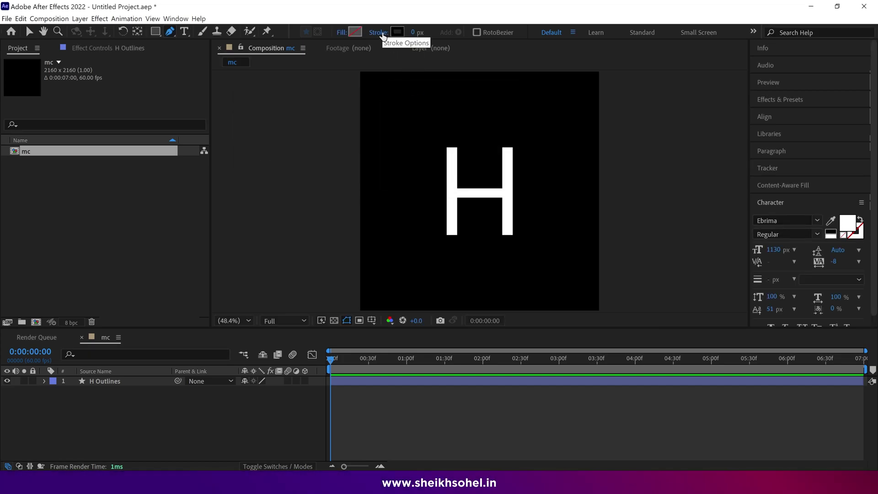
pyautogui.click(382, 32)
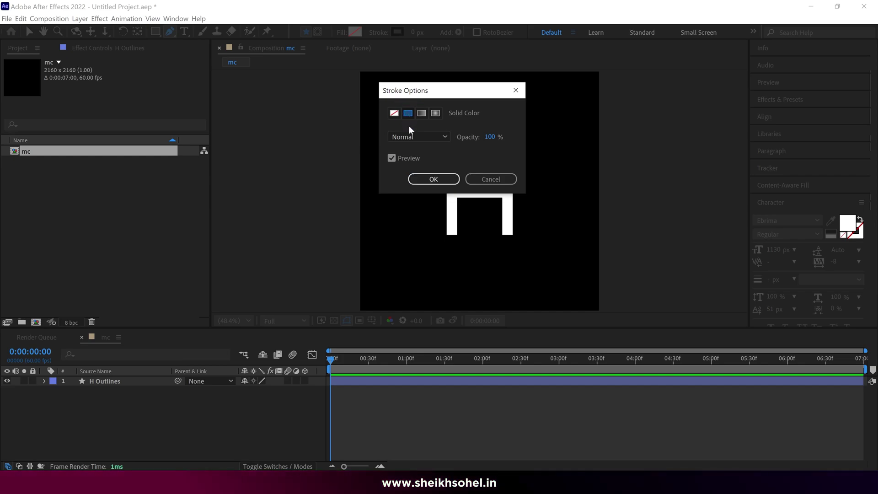
pyautogui.click(417, 180)
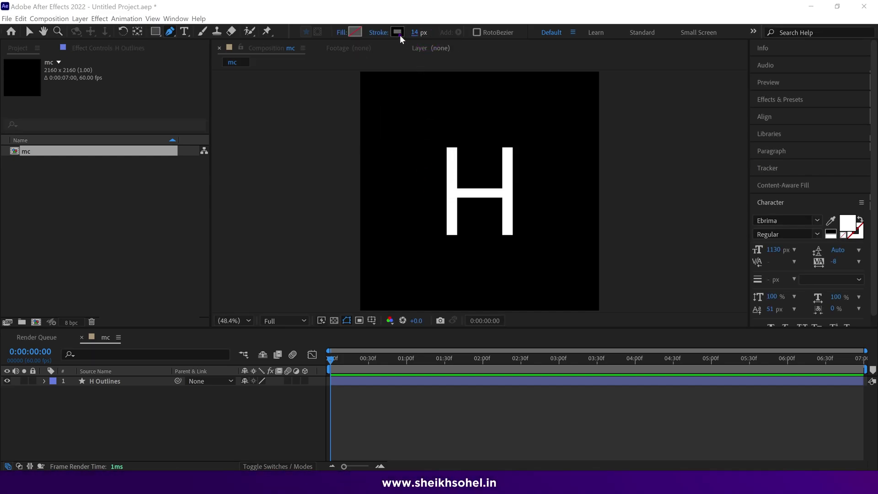
pyautogui.click(397, 32)
pyautogui.moveTo(202, 133); pyautogui.dragTo(94, 100)
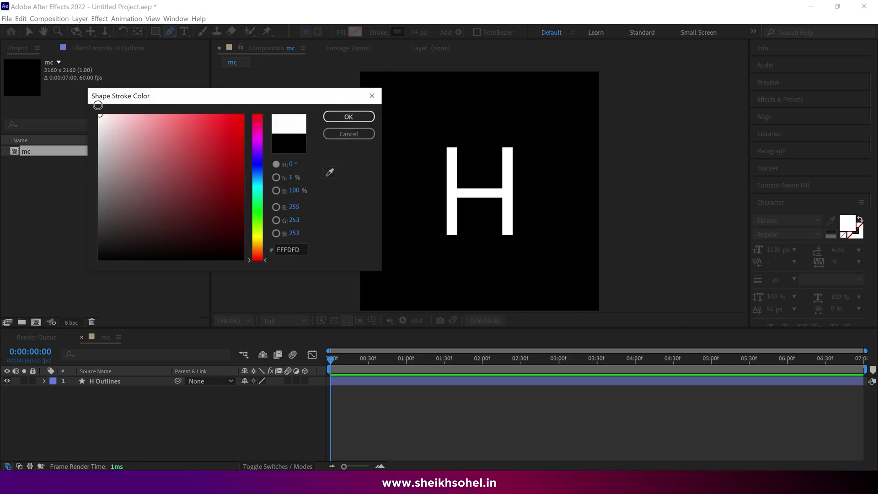
pyautogui.click(349, 117)
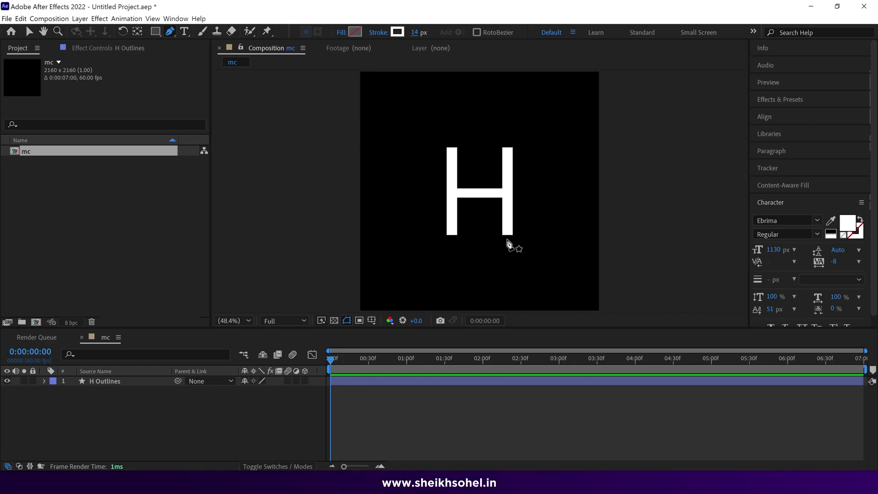
pyautogui.press('`')
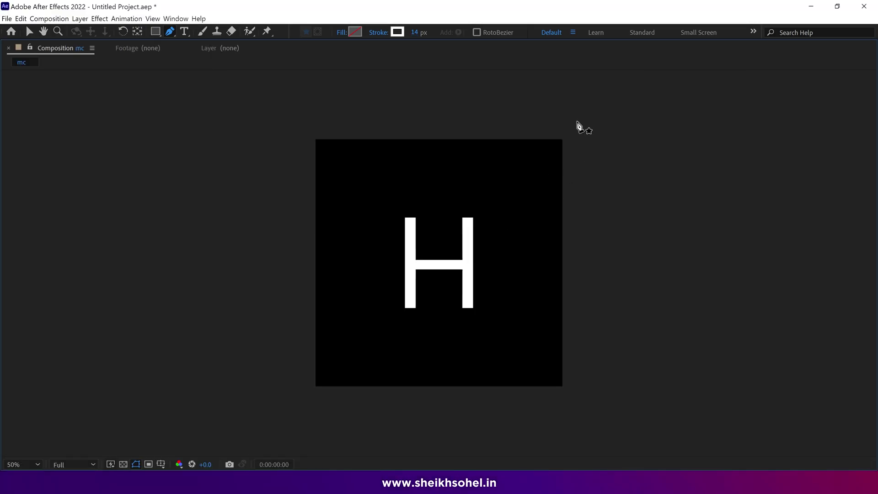
# - Start the path outside the frame at upper right and zigzag it through the H's crossbar and stems
pyautogui.click(570, 121)
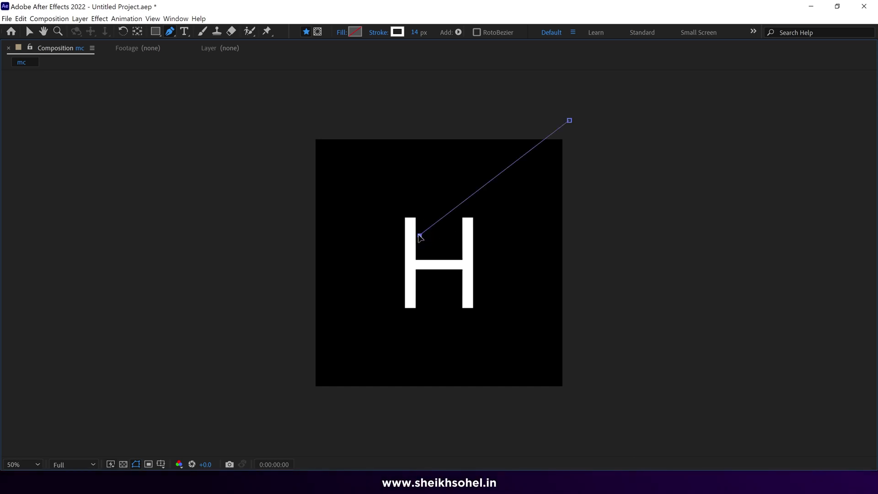
pyautogui.scroll(2, 420, 237)
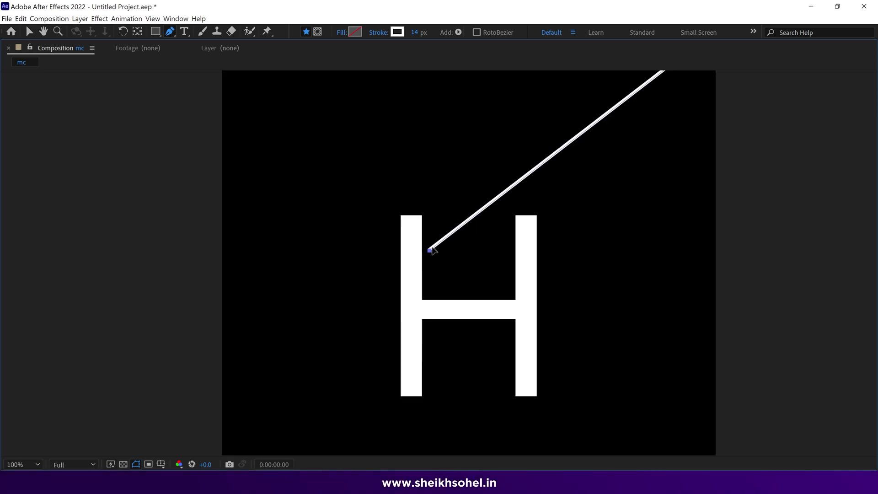
pyautogui.click(467, 299)
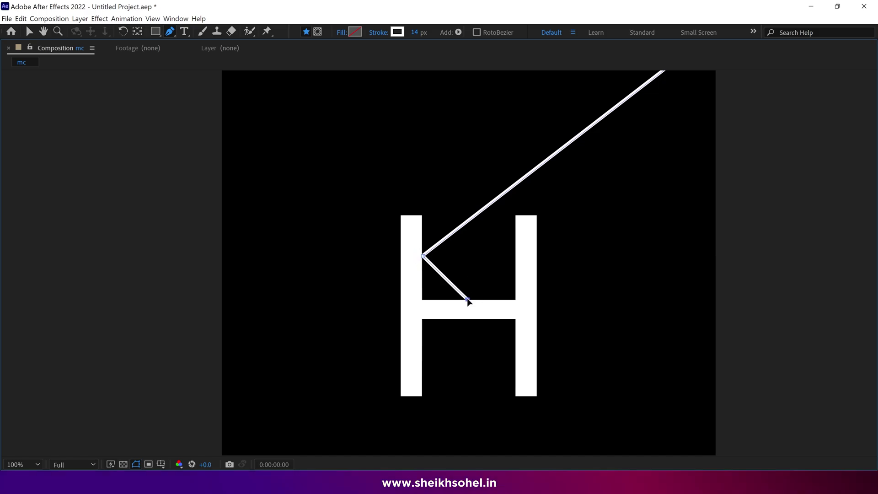
pyautogui.click(514, 268)
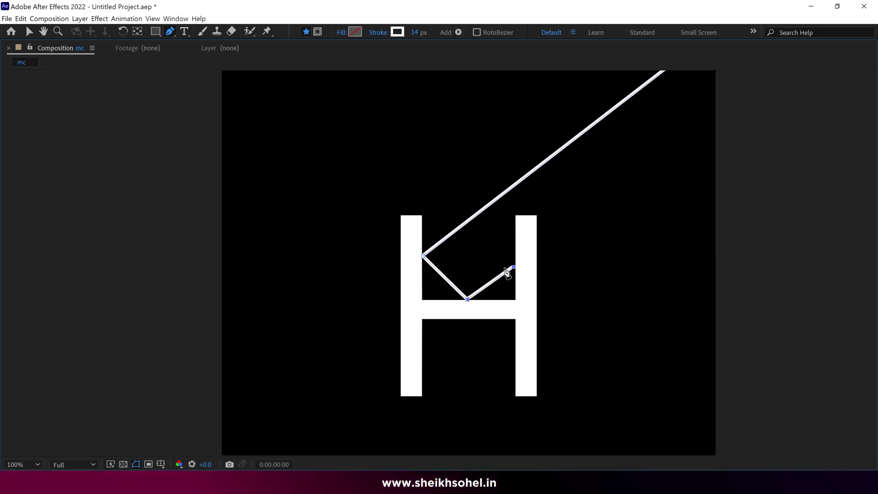
pyautogui.click(425, 227)
pyautogui.scroll(-2, 516, 226)
pyautogui.scroll(2, 482, 174)
# - Arch the path over the H and down into a vertical i stroke, then round out the arch
pyautogui.moveTo(429, 252); pyautogui.dragTo(273, 249)
pyautogui.moveTo(399, 250); pyautogui.dragTo(394, 231)
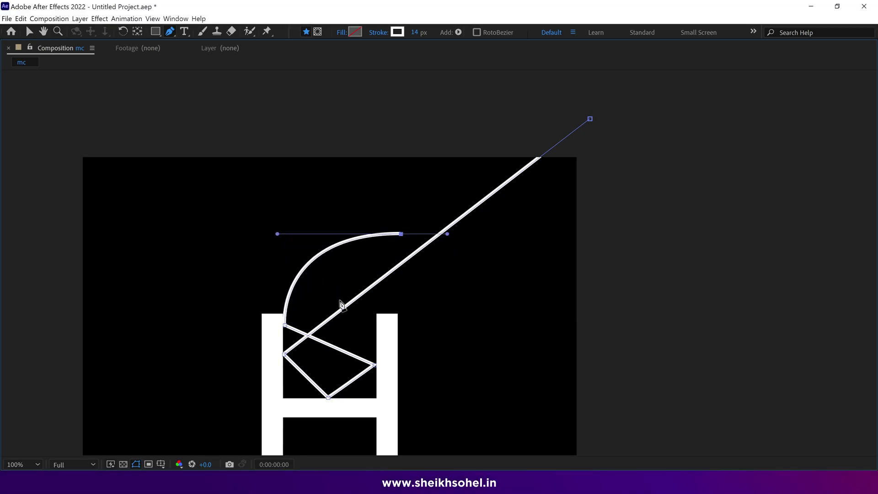
pyautogui.moveTo(464, 300); pyautogui.dragTo(463, 313)
pyautogui.scroll(1, 471, 297)
pyautogui.scroll(-1, 473, 250)
pyautogui.moveTo(479, 397); pyautogui.dragTo(477, 410)
pyautogui.moveTo(292, 145); pyautogui.dragTo(338, 146)
pyautogui.moveTo(476, 224); pyautogui.dragTo(486, 249)
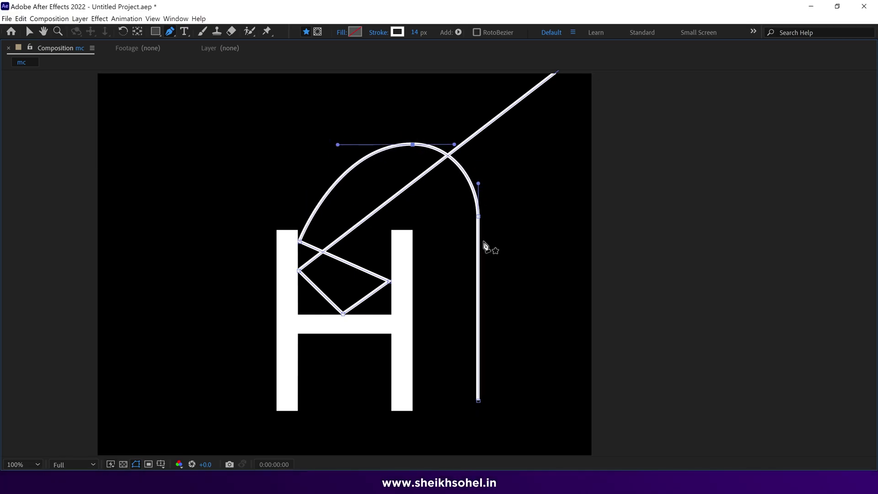
pyautogui.press('`')
# - Fit the comp in view, thicken the stroke to 68 px, and rename the layer 'line'
pyautogui.click(233, 321)
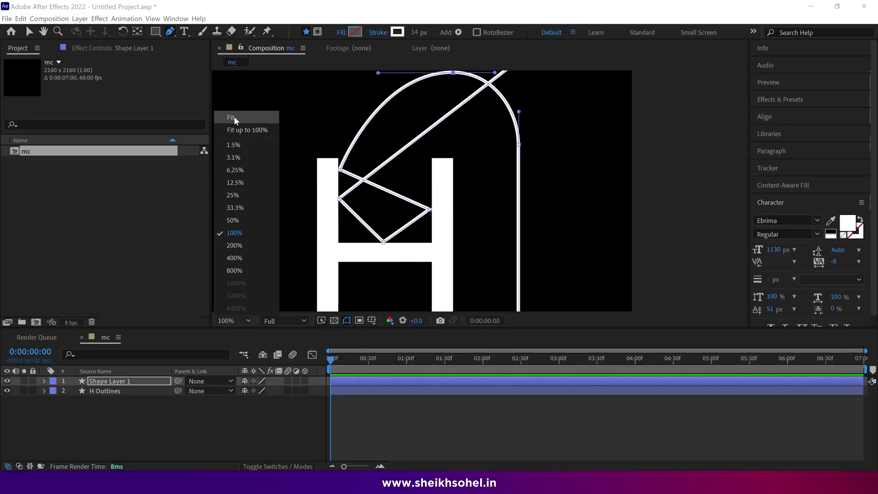
pyautogui.click(235, 116)
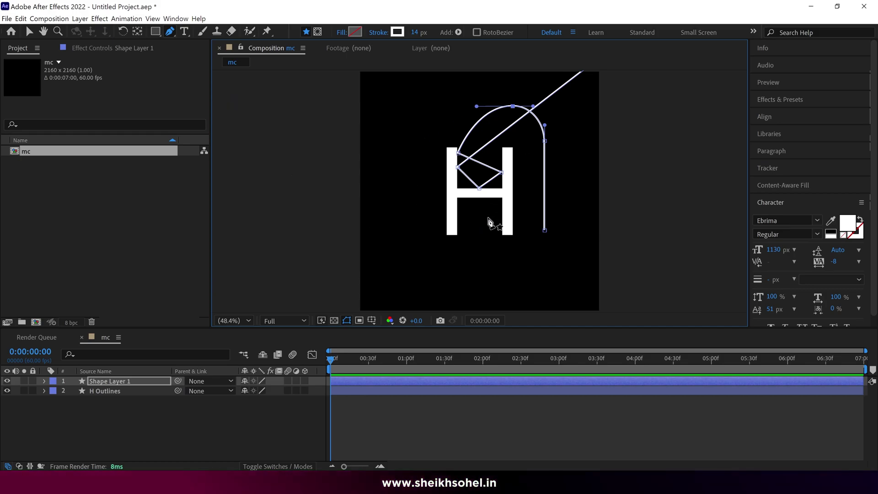
pyautogui.moveTo(412, 32); pyautogui.dragTo(442, 32)
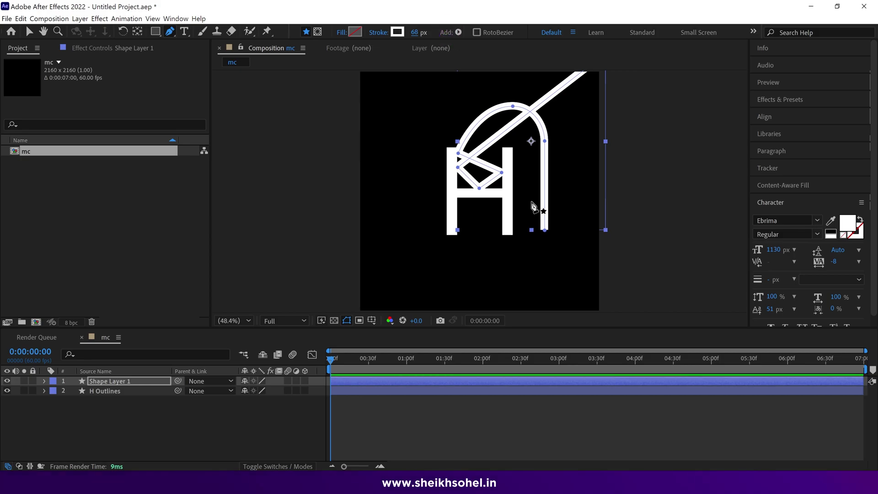
pyautogui.scroll(4, 534, 207)
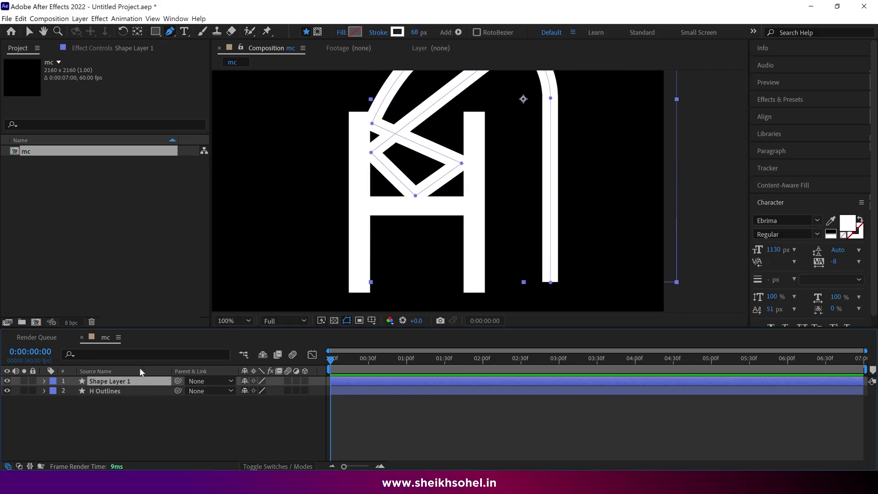
pyautogui.press('Return')
pyautogui.write('line')
pyautogui.press('Return')
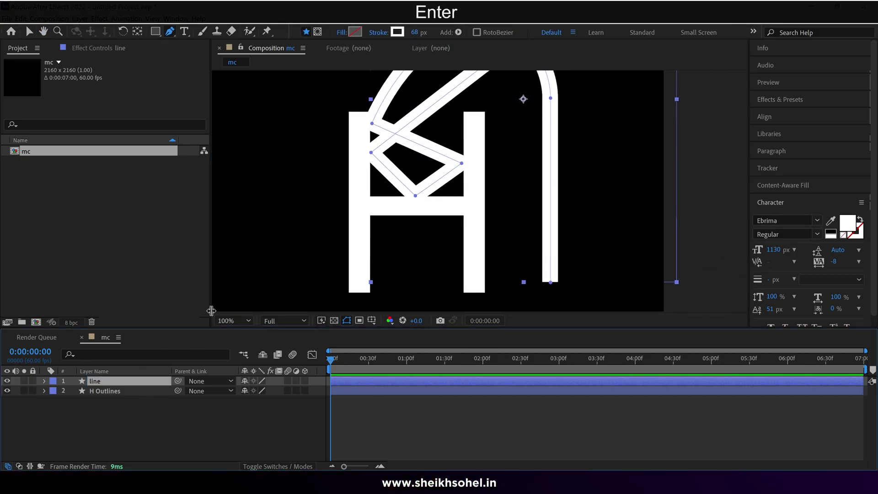
# - Set the line's stroke to Round Cap and move the zigzag's left corner point inward
pyautogui.click(128, 356)
pyautogui.write('cap')
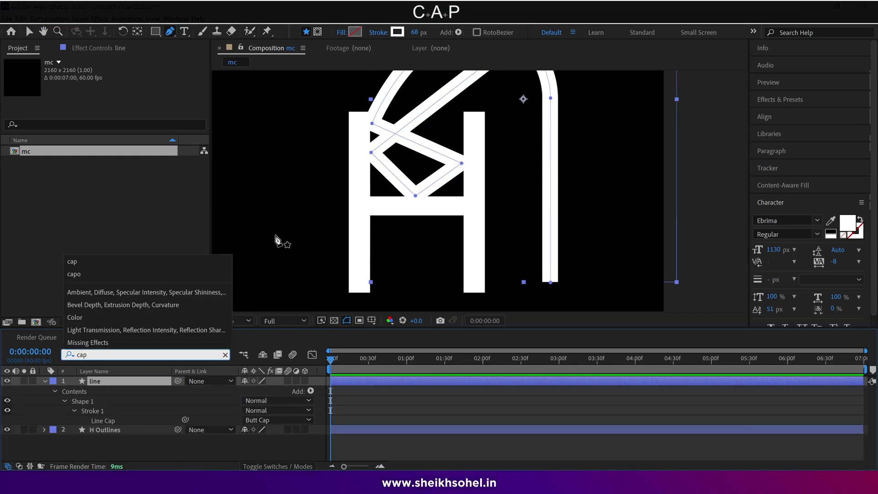
pyautogui.click(259, 420)
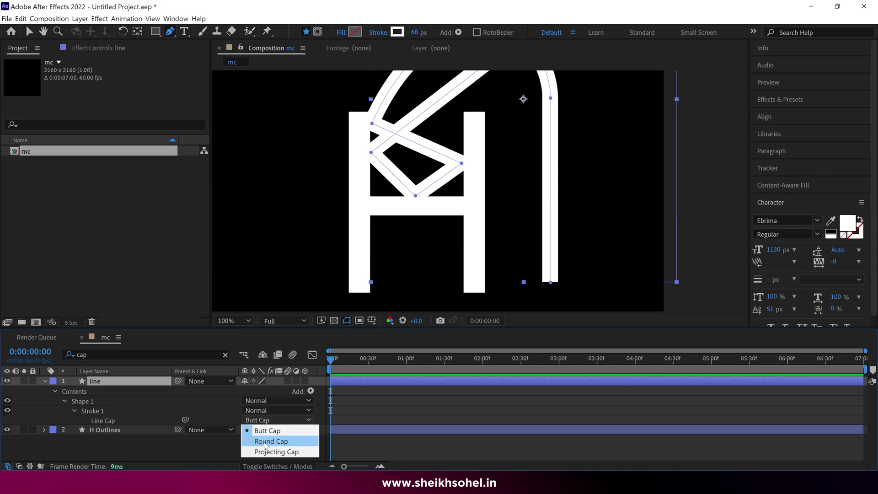
pyautogui.click(270, 441)
pyautogui.press('`')
pyautogui.press('.')
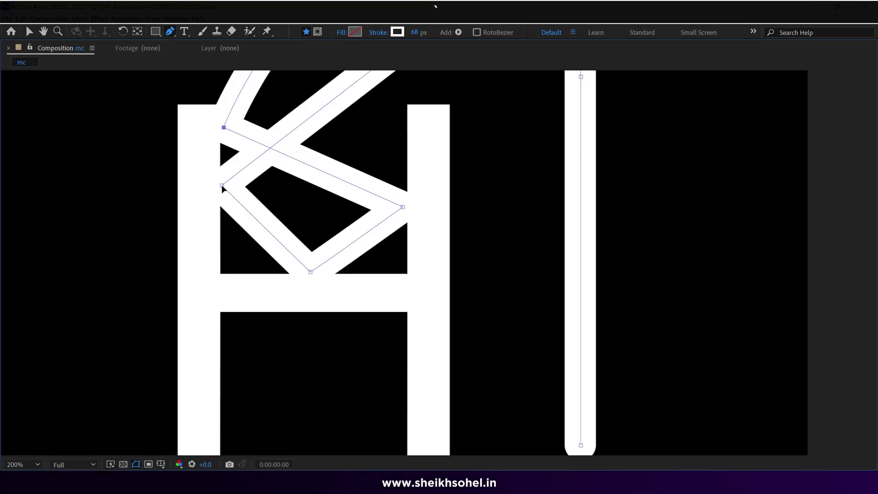
pyautogui.moveTo(222, 185); pyautogui.dragTo(242, 195)
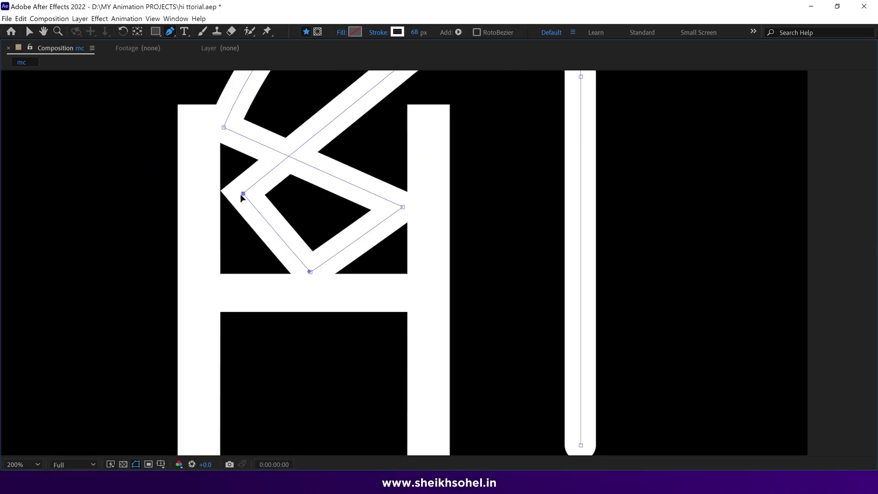
# - Set the line layer's Stroke 1 Line Join to Round Join
pyautogui.press('`')
pyautogui.hotkey('shift', '/')
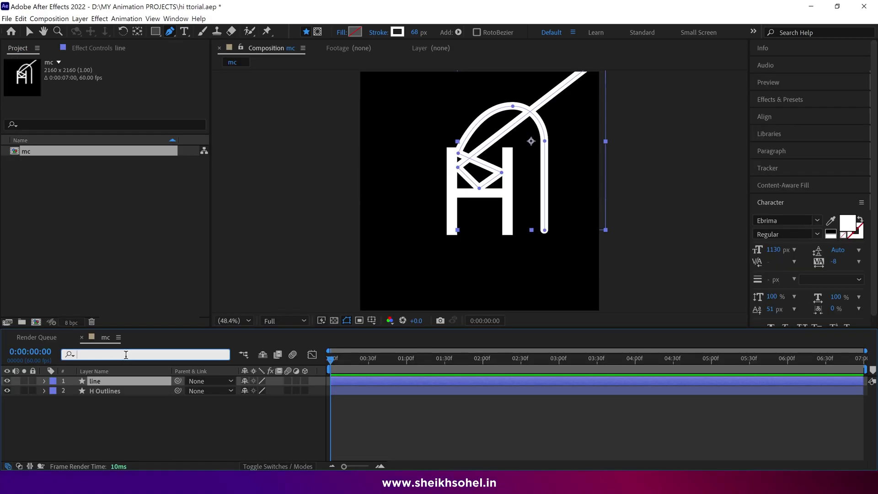
pyautogui.click(45, 382)
pyautogui.click(54, 391)
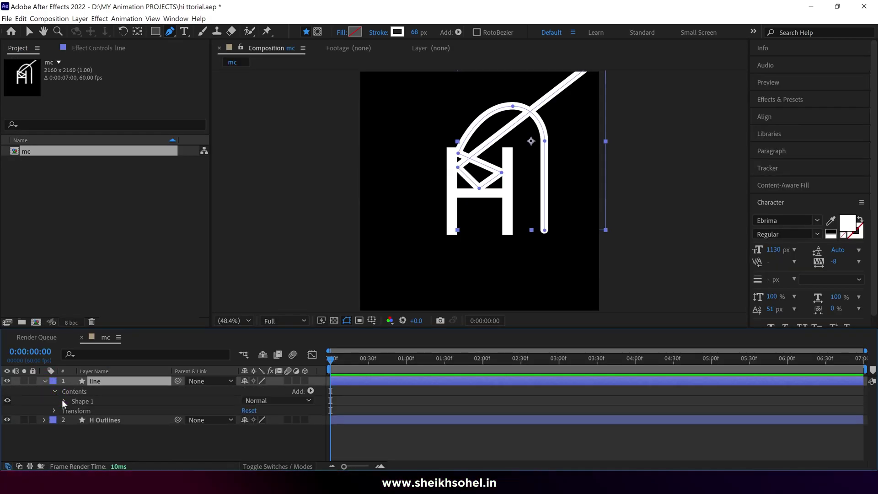
pyautogui.click(64, 401)
pyautogui.click(74, 418)
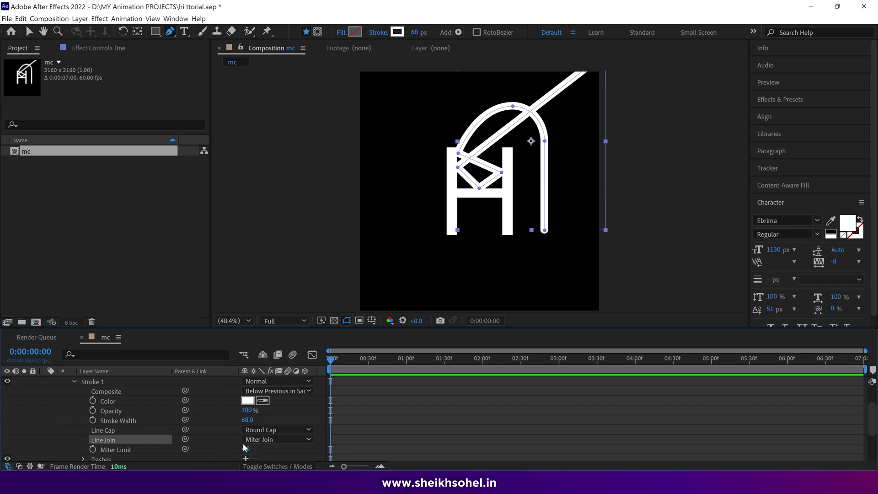
pyautogui.click(271, 419)
pyautogui.click(276, 430)
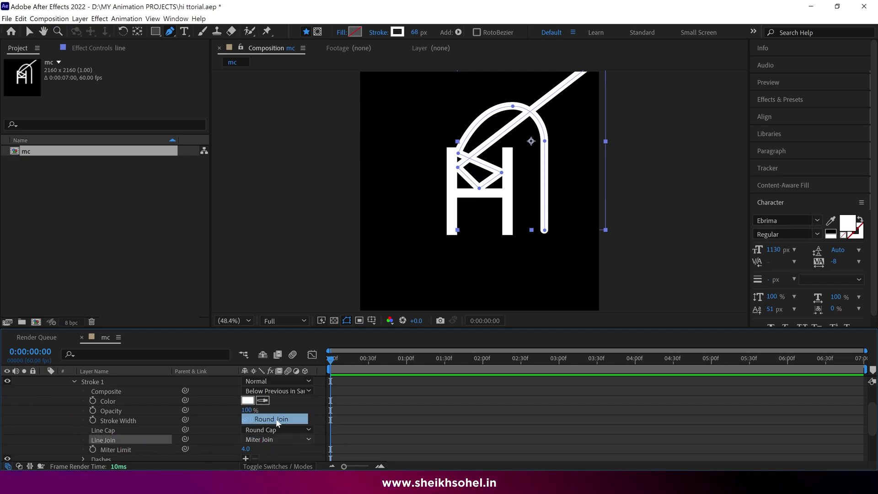
pyautogui.click(270, 419)
# - Nudge the zigzag and left-stem points inside the H to refine the line's path
pyautogui.scroll(4, 495, 174)
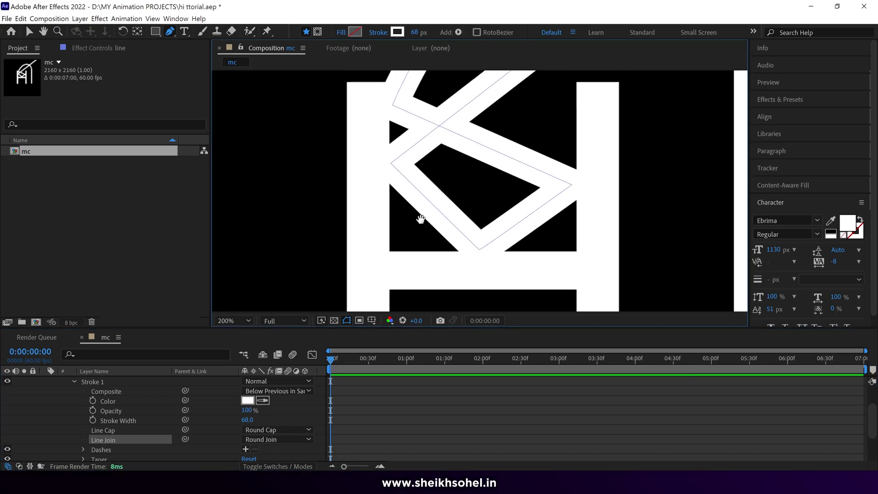
pyautogui.click(392, 168)
pyautogui.press('g')
pyautogui.moveTo(392, 169); pyautogui.dragTo(407, 171)
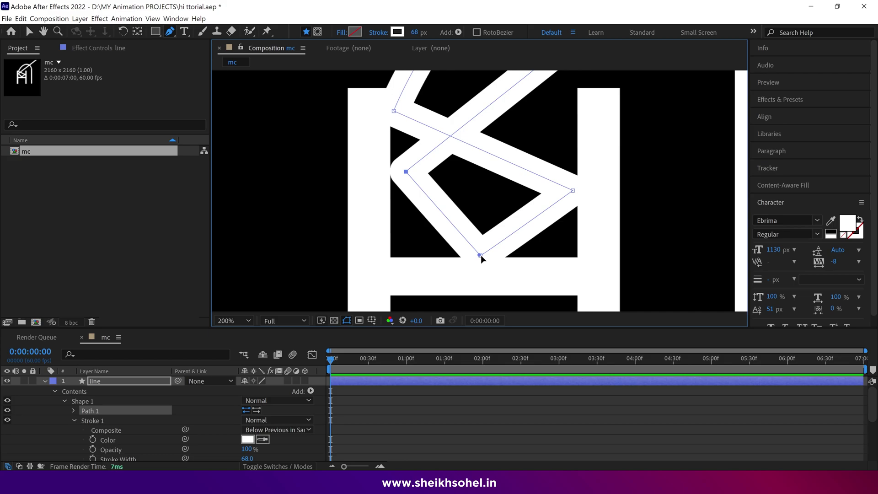
pyautogui.moveTo(481, 254); pyautogui.dragTo(480, 244)
pyautogui.scroll(3, 568, 186)
pyautogui.click(400, 166)
pyautogui.moveTo(400, 166); pyautogui.dragTo(404, 170)
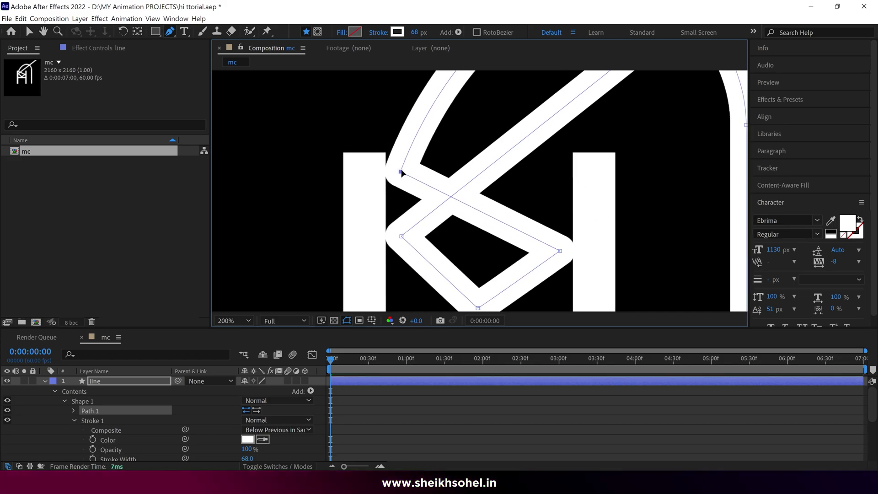
pyautogui.scroll(-4, 469, 181)
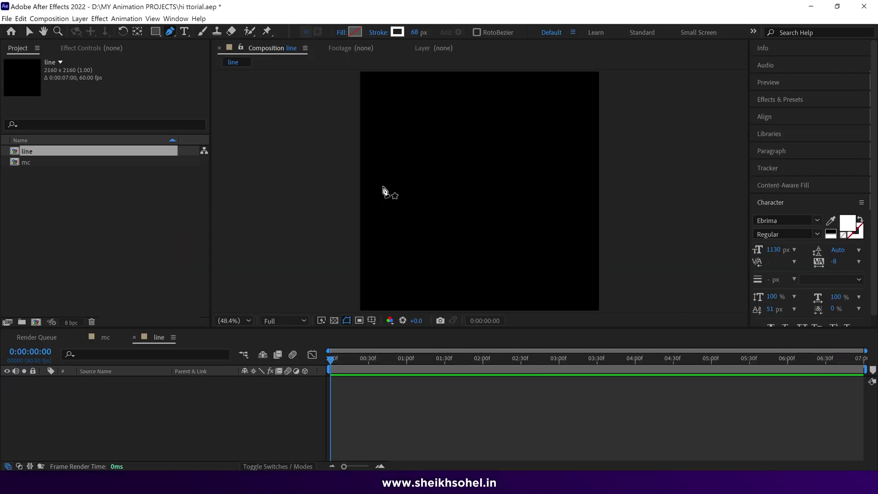
# - Draw a straight horizontal line across the line comp and thicken its stroke to 177 px
pyautogui.click(383, 186)
pyautogui.keyDown('shift'); pyautogui.click(578, 187); pyautogui.keyUp('shift')
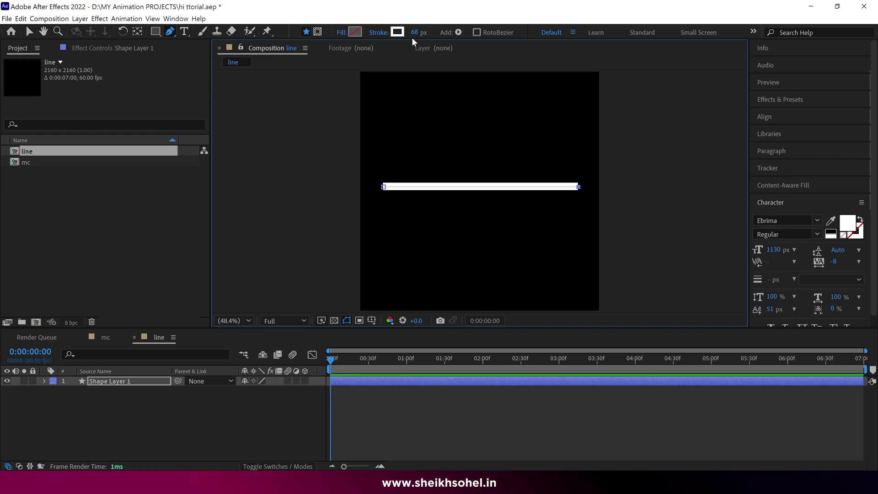
pyautogui.moveTo(417, 33); pyautogui.dragTo(449, 35)
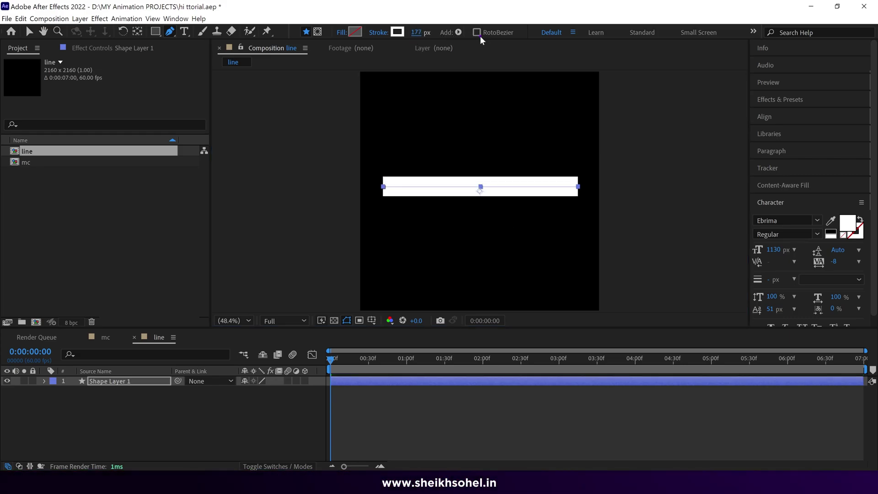
# - Give the 177 px line Round Cap ends
pyautogui.click(97, 355)
pyautogui.write('cap')
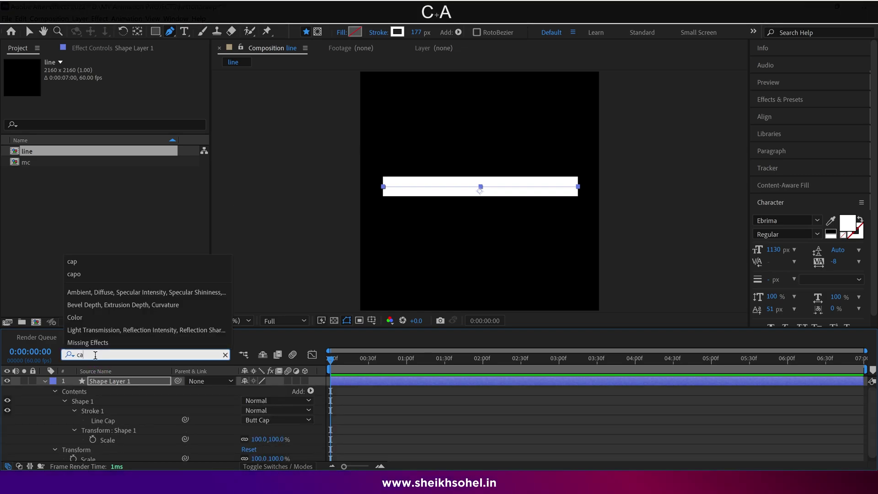
pyautogui.click(273, 420)
pyautogui.click(271, 442)
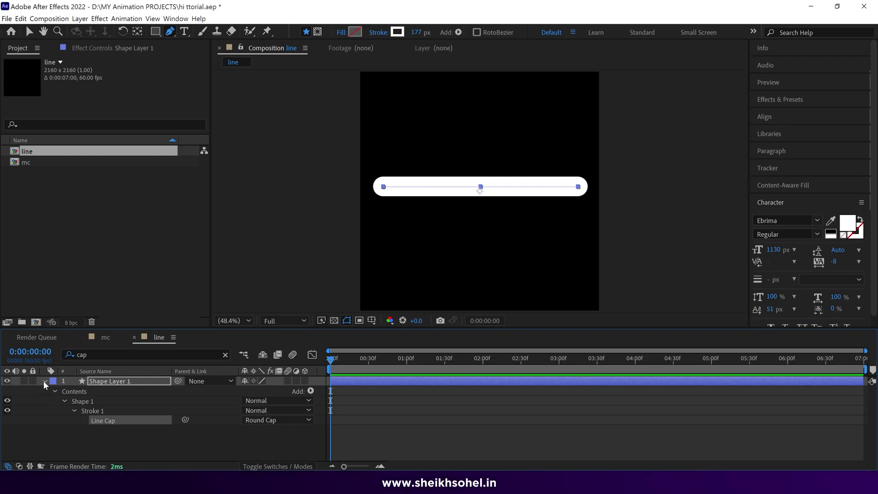
# - Duplicate Stroke 1, colour Stroke 2 black, and turn on the transparency grid
pyautogui.click(75, 410)
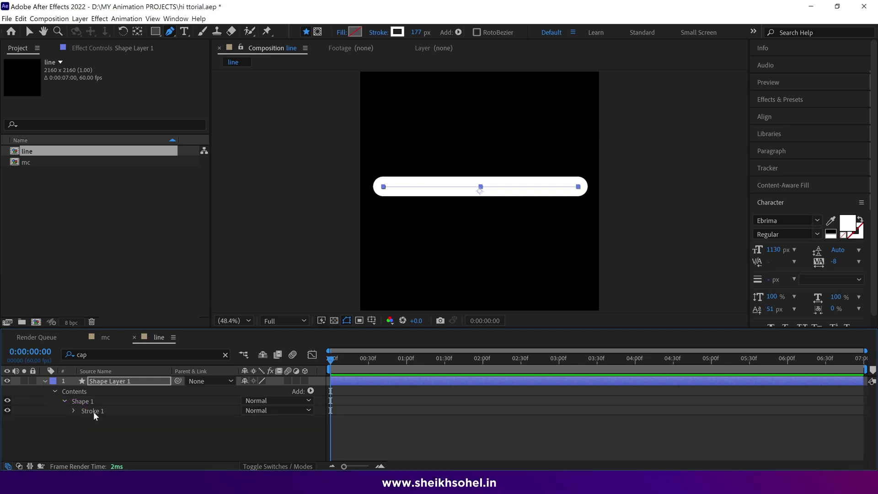
pyautogui.click(94, 411)
pyautogui.hotkey('ctrl', 'd')
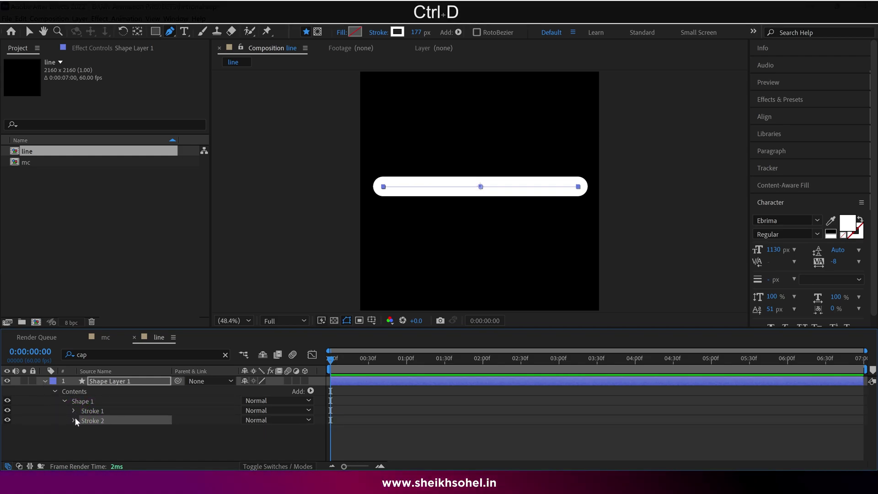
pyautogui.click(75, 420)
pyautogui.scroll(-2, 129, 434)
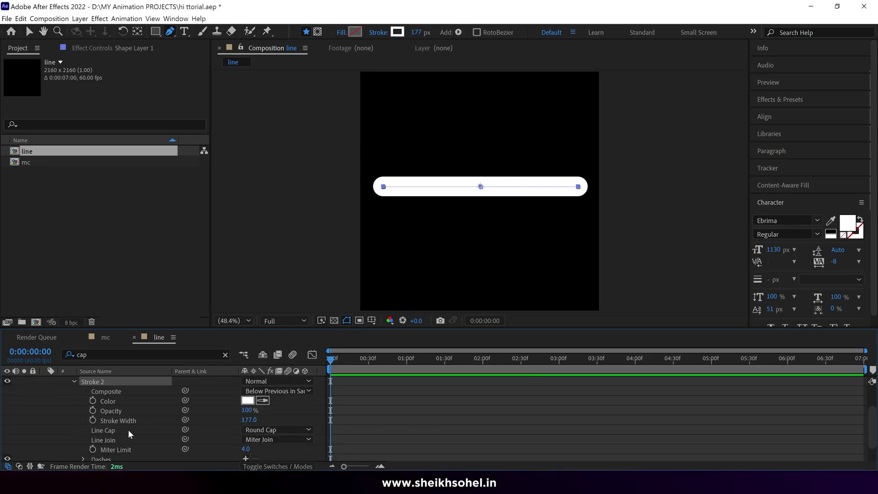
pyautogui.click(247, 401)
pyautogui.moveTo(126, 248); pyautogui.dragTo(68, 283)
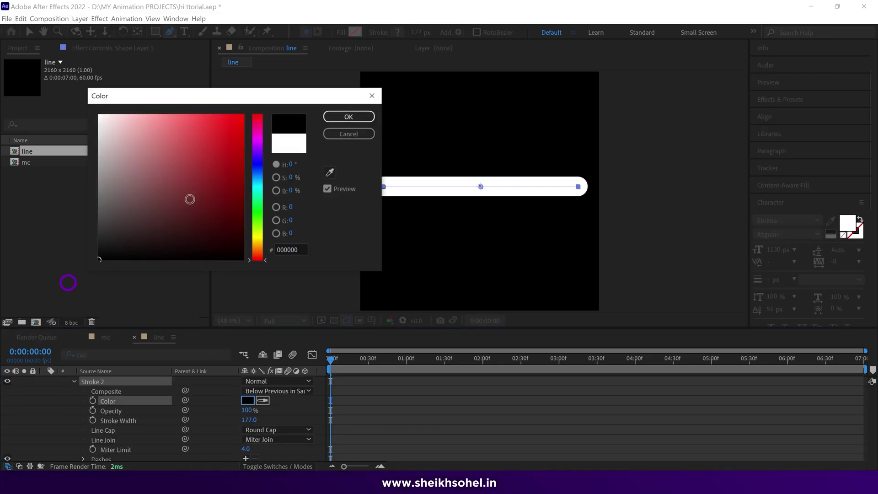
pyautogui.click(348, 117)
pyautogui.click(335, 320)
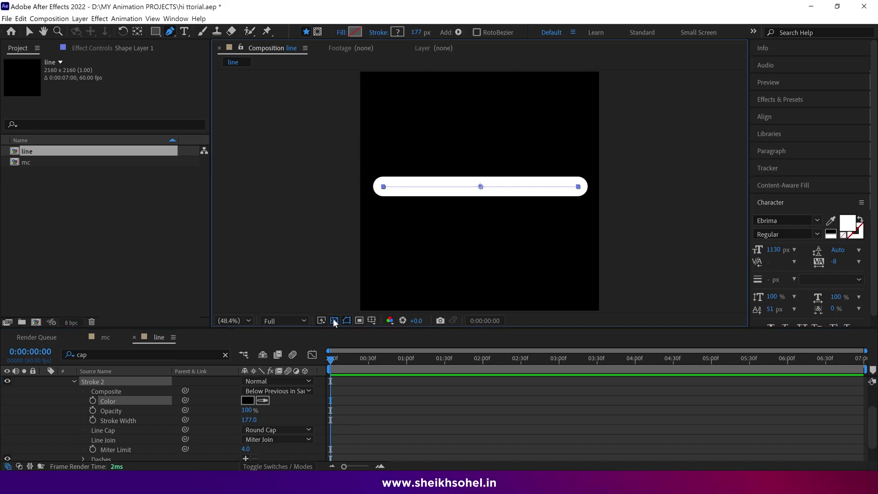
# - Open Stroke 1's Taper settings and scrub Start Length from 0% to 100%
pyautogui.scroll(3, 108, 408)
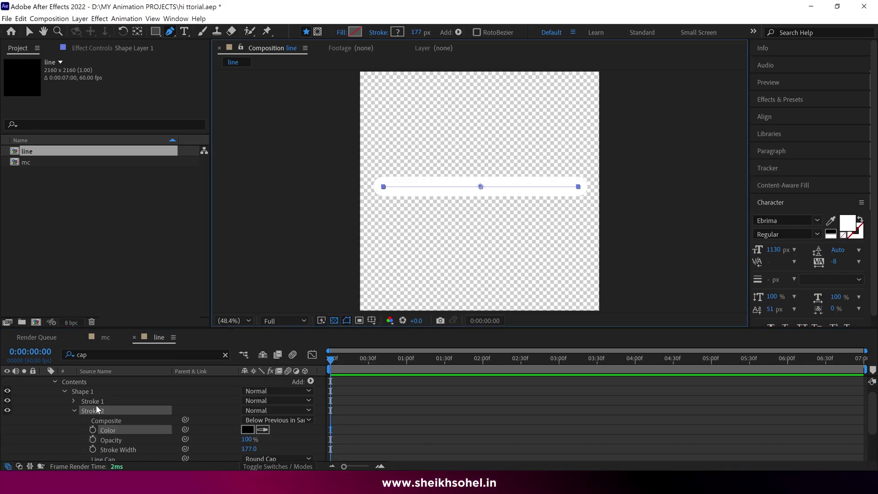
pyautogui.click(70, 411)
pyautogui.click(72, 400)
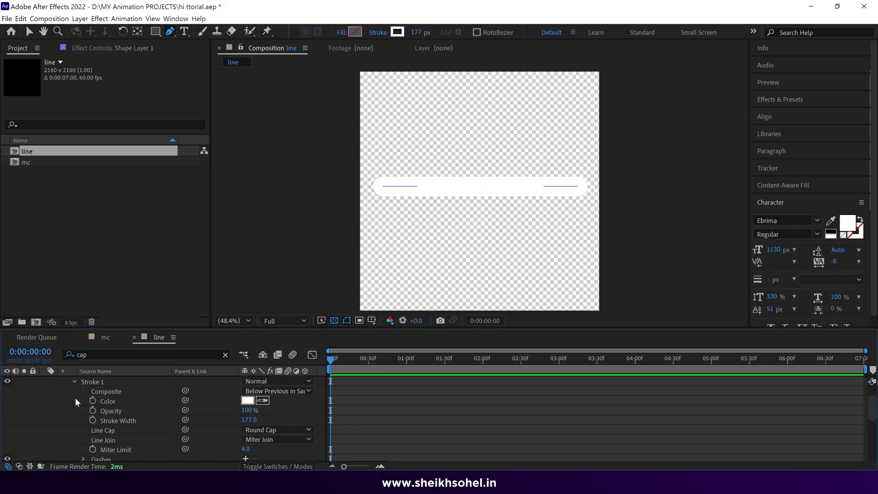
pyautogui.scroll(-3, 81, 435)
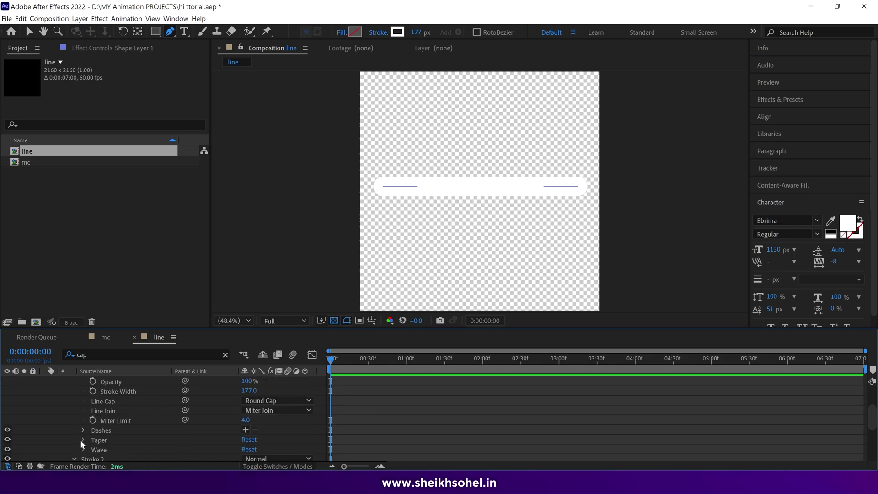
pyautogui.click(83, 440)
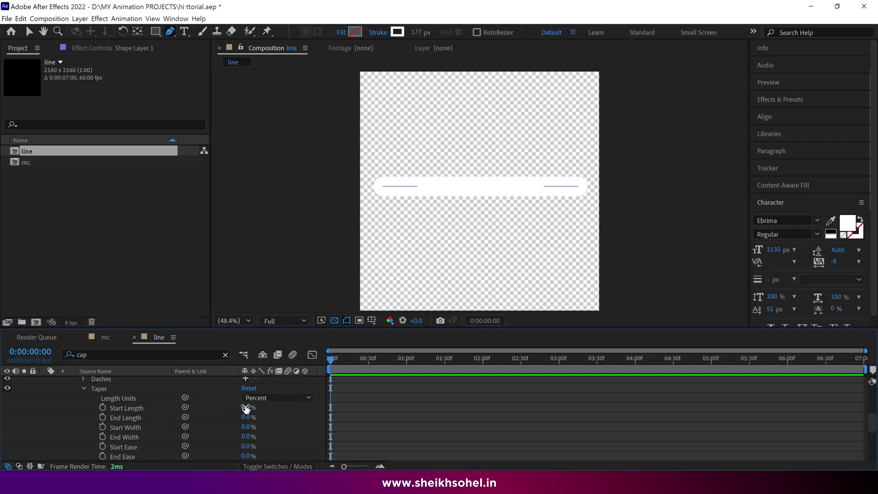
pyautogui.moveTo(245, 407); pyautogui.dragTo(372, 407)
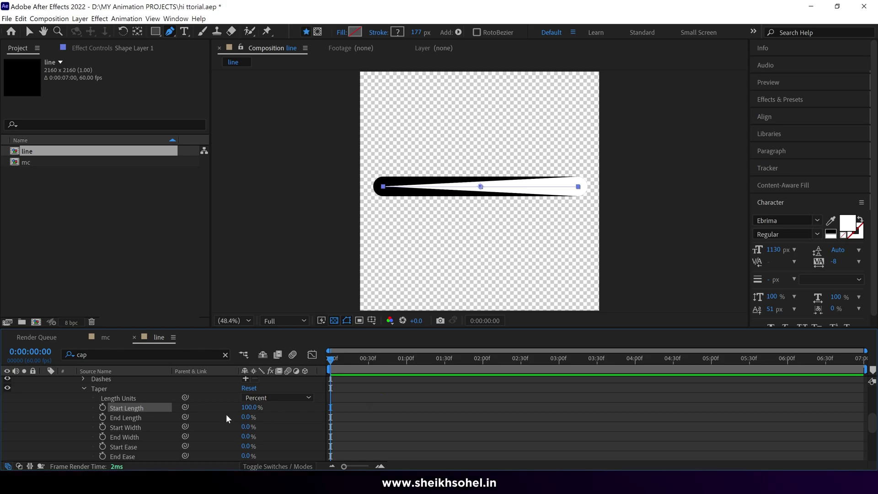
pyautogui.hotkey('ctrl', 'a')
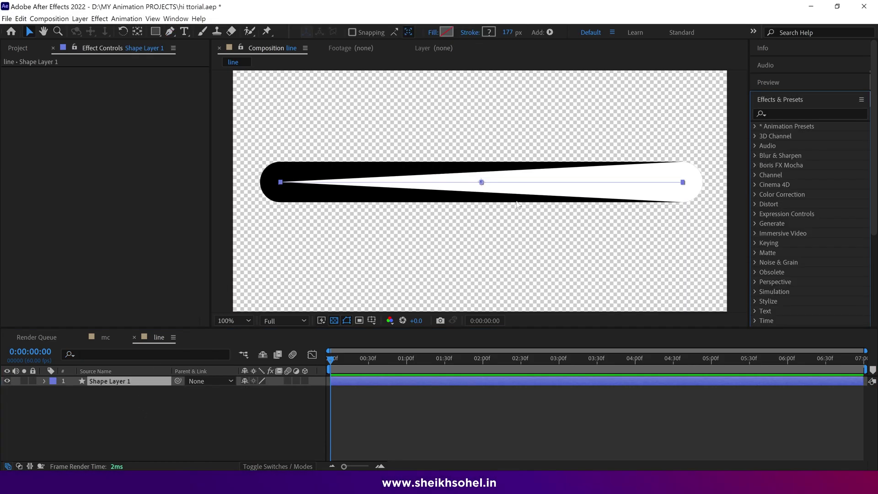
# - Apply Fast Box Blur to Shape Layer 1 with a Blur Radius of 50, then search 'cc com'
pyautogui.click(789, 113)
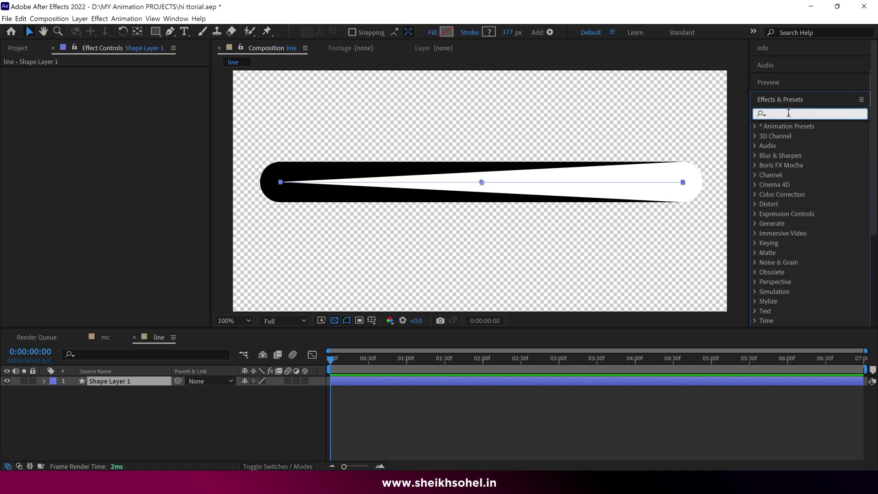
pyautogui.write('fast')
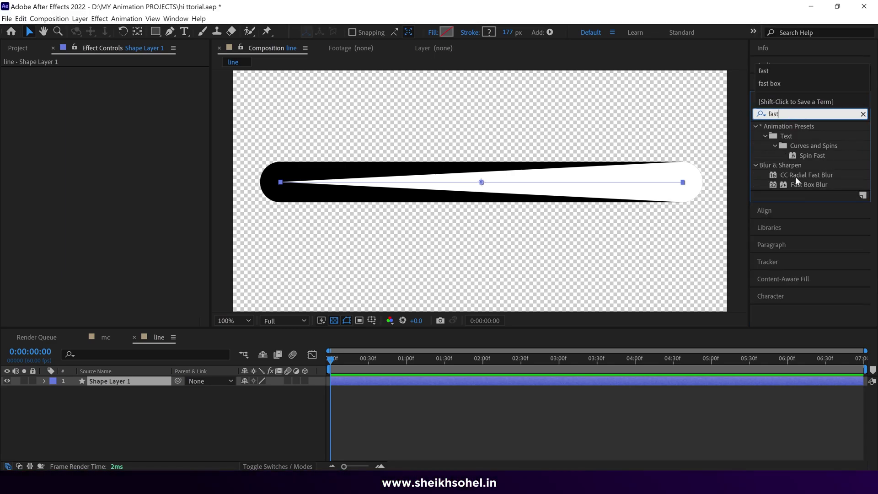
pyautogui.click(810, 185)
pyautogui.moveTo(305, 252); pyautogui.dragTo(146, 382)
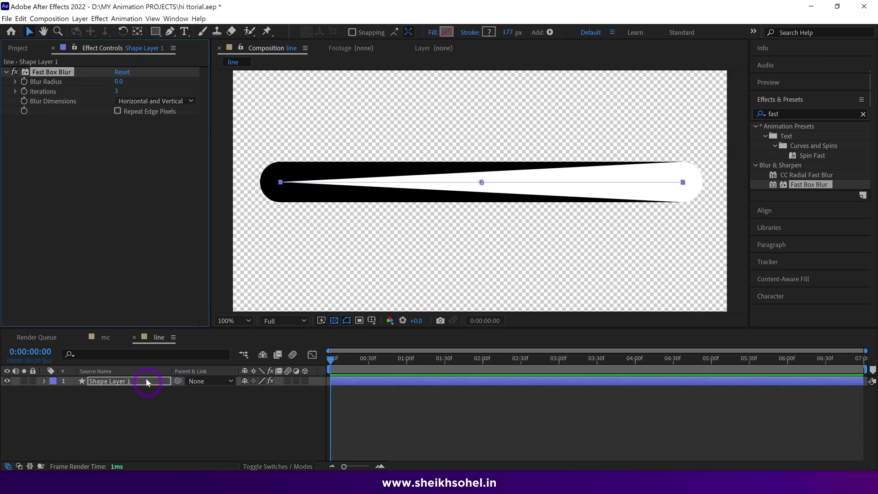
pyautogui.click(118, 82)
pyautogui.write('50')
pyautogui.press('Return')
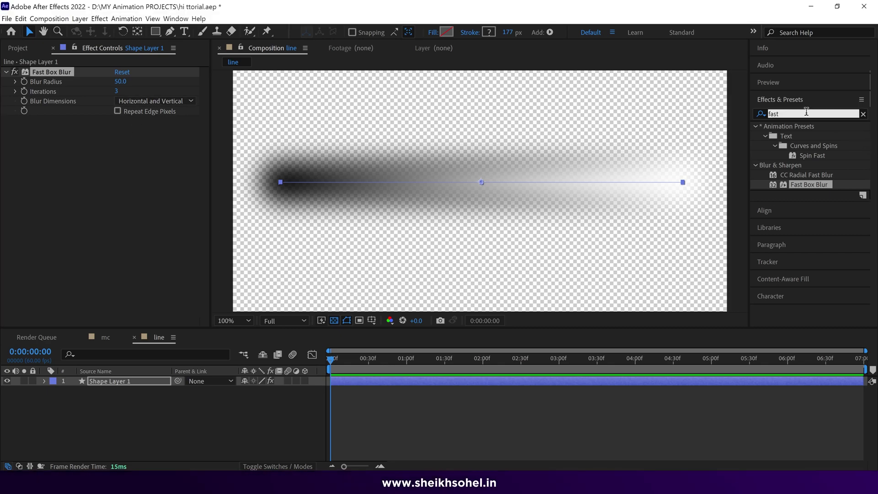
pyautogui.write('cc compo')
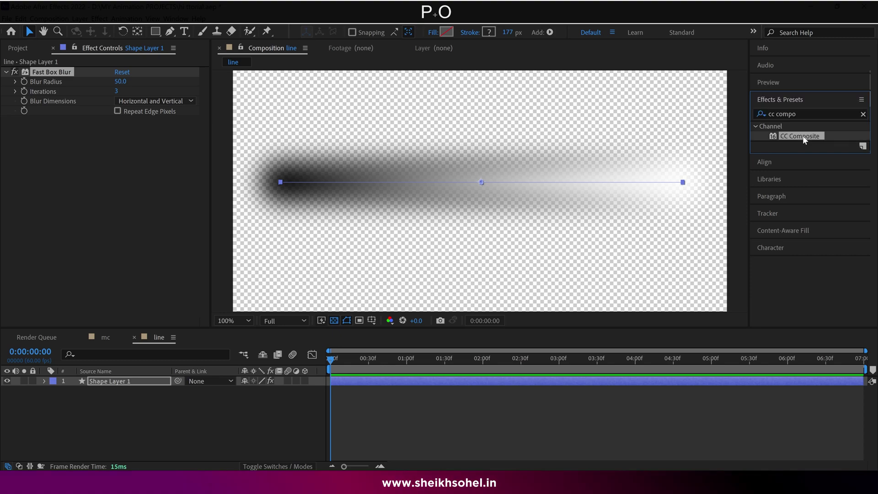
# - Apply CC Composite to the shape layer with Composite Original set to Stencil Alpha
pyautogui.moveTo(796, 137); pyautogui.dragTo(124, 381)
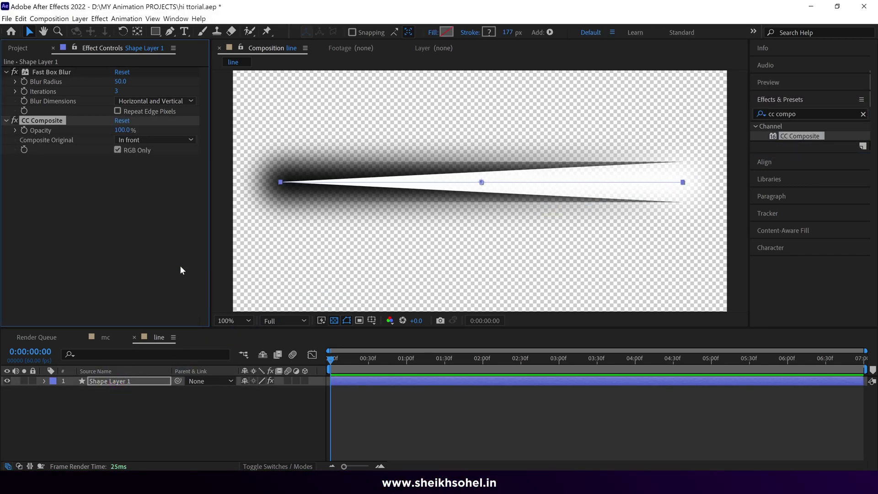
pyautogui.click(132, 141)
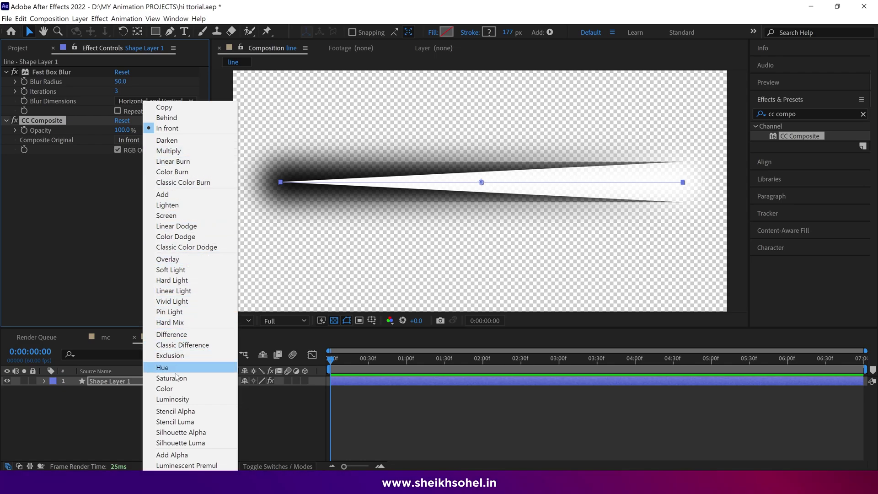
pyautogui.click(174, 411)
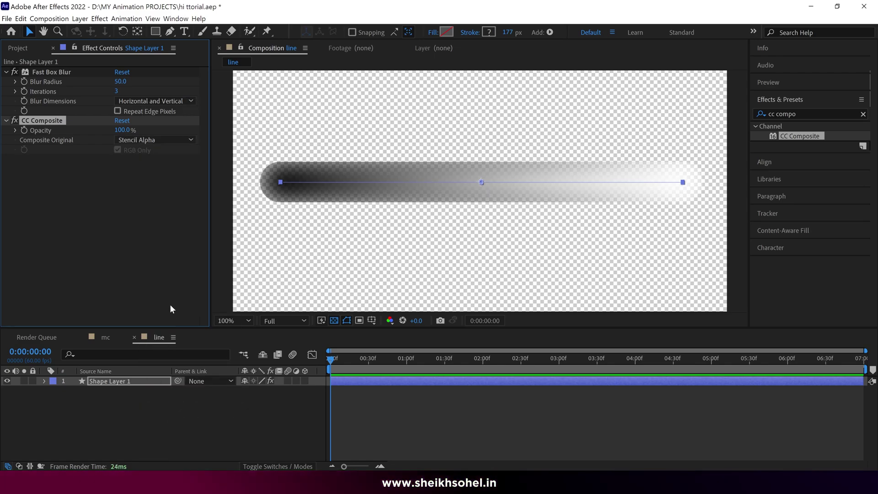
pyautogui.scroll(4, 349, 188)
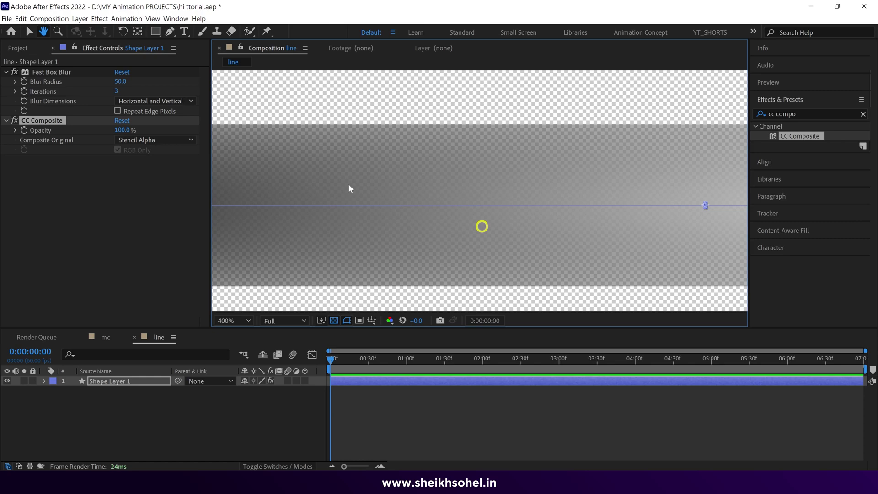
pyautogui.moveTo(349, 188); pyautogui.dragTo(541, 174)
# - Apply Levels to the line on the Alpha channel, lowering Alpha Input White to 94
pyautogui.click(791, 114)
pyautogui.write('lev')
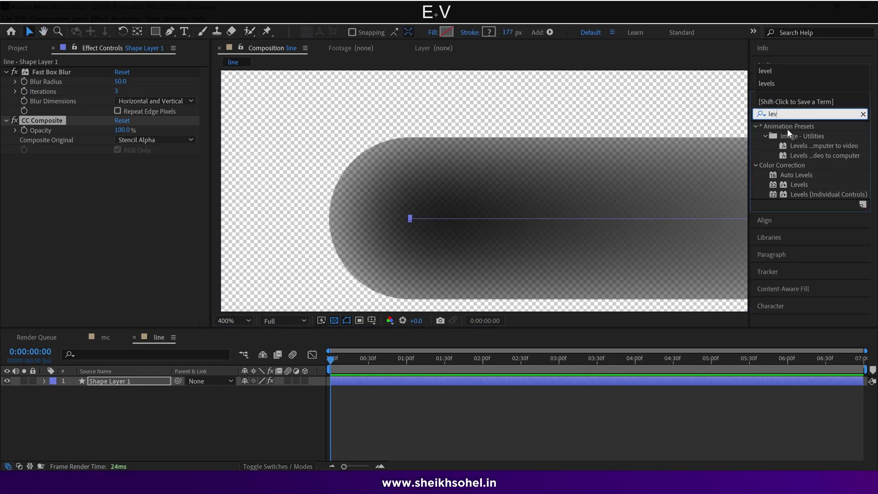
pyautogui.write('el')
pyautogui.moveTo(799, 184); pyautogui.dragTo(106, 226)
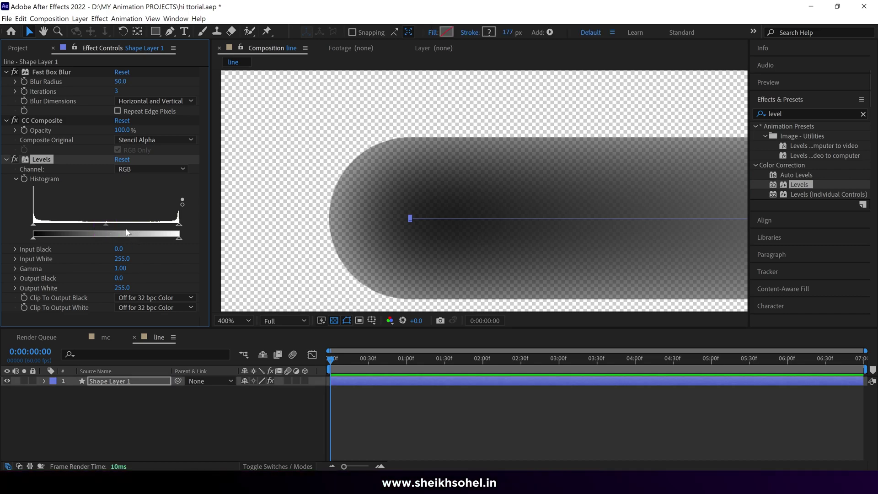
pyautogui.click(150, 170)
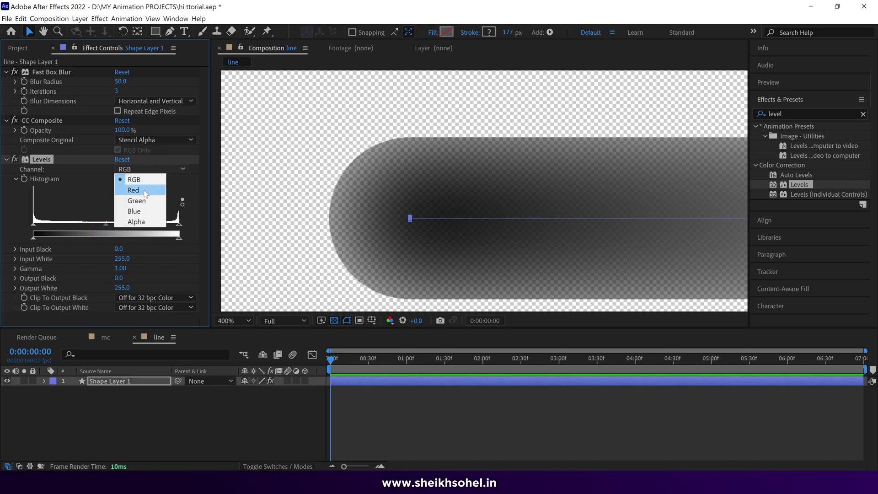
pyautogui.click(134, 218)
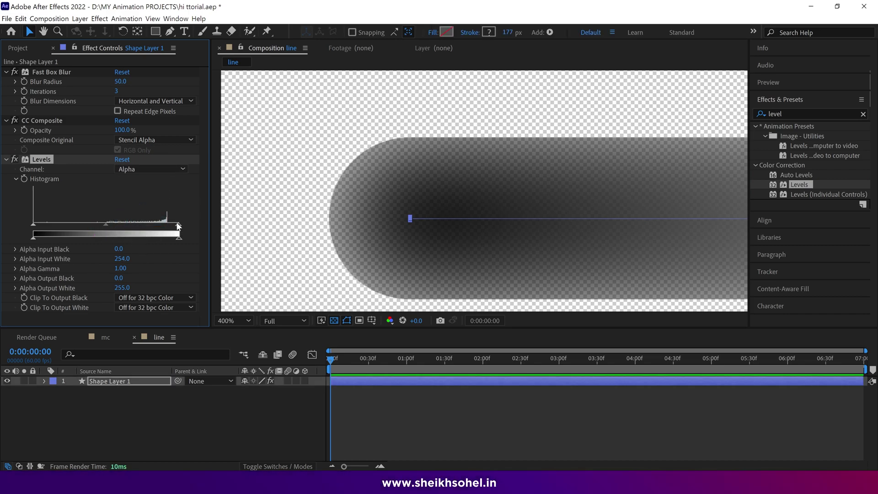
pyautogui.moveTo(179, 225); pyautogui.dragTo(87, 224)
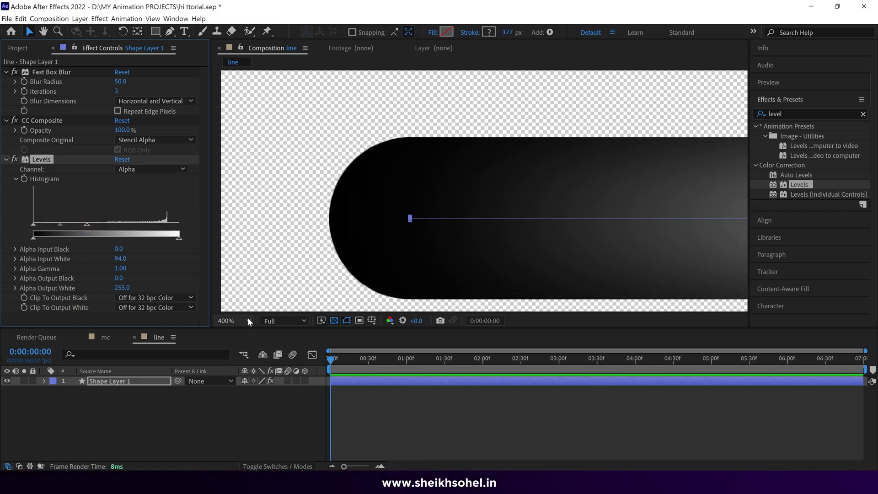
# - Fit the comp in the viewer and drag the path's middle point into an upward arc
pyautogui.click(235, 321)
pyautogui.click(232, 119)
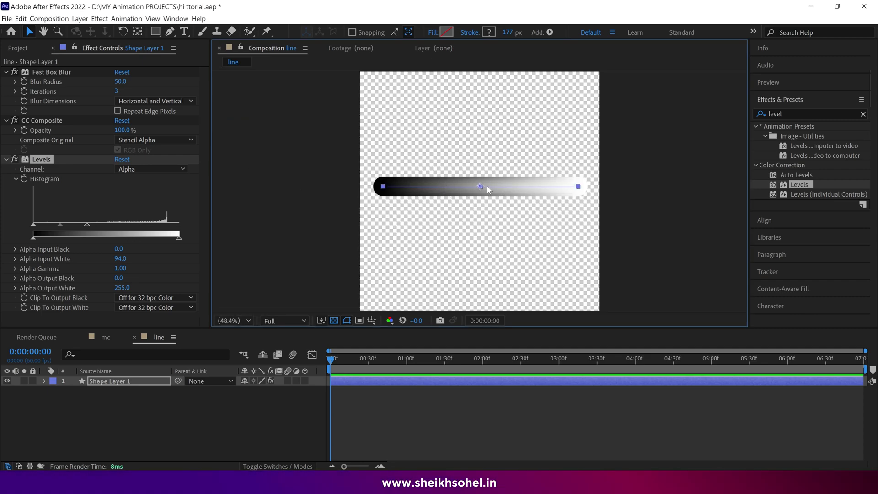
pyautogui.press('g')
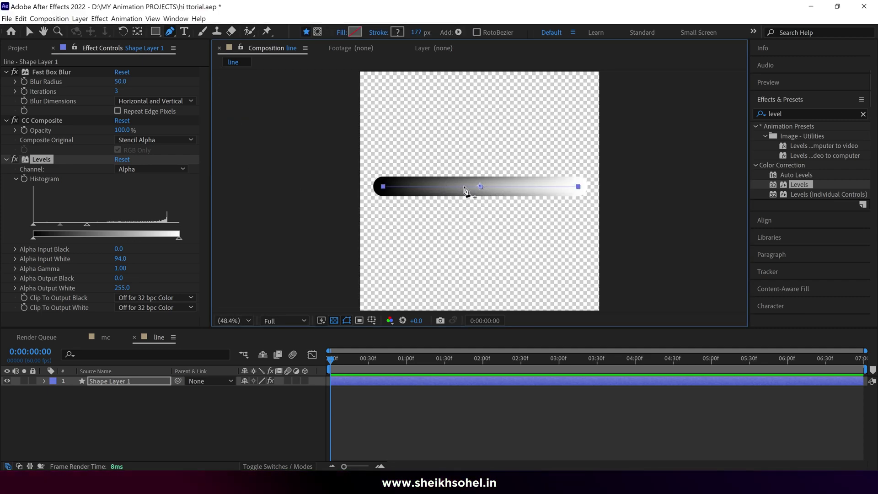
pyautogui.moveTo(461, 188); pyautogui.dragTo(443, 229)
pyautogui.moveTo(463, 187)
pyautogui.mouseDown()
pyautogui.moveTo(441, 214)
pyautogui.moveTo(503, 281)
pyautogui.moveTo(491, 118)
pyautogui.moveTo(482, 133)
pyautogui.mouseUp()
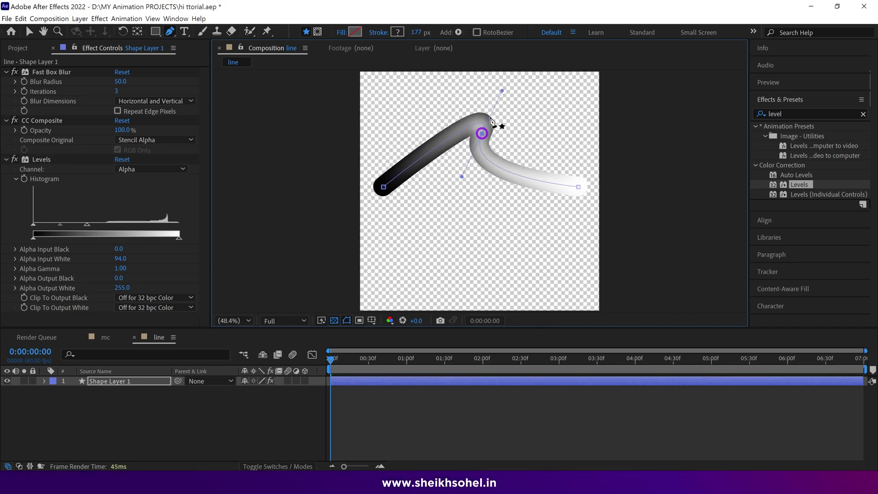
pyautogui.moveTo(502, 95)
pyautogui.mouseDown()
pyautogui.moveTo(409, 138)
pyautogui.moveTo(432, 93)
pyautogui.moveTo(494, 88)
pyautogui.mouseUp()
pyautogui.moveTo(445, 198); pyautogui.dragTo(418, 104)
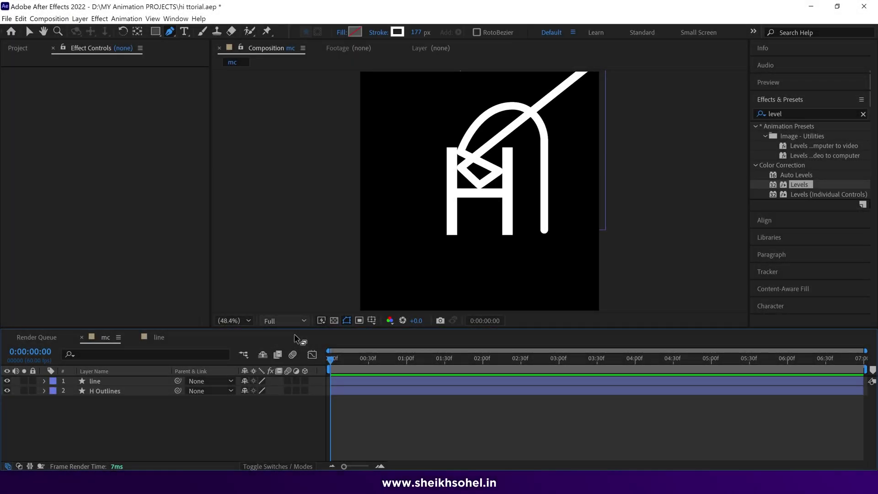
# - Select and expand the line layer, show the Transfer Controls, and add Trim Paths to its contents
pyautogui.click(127, 381)
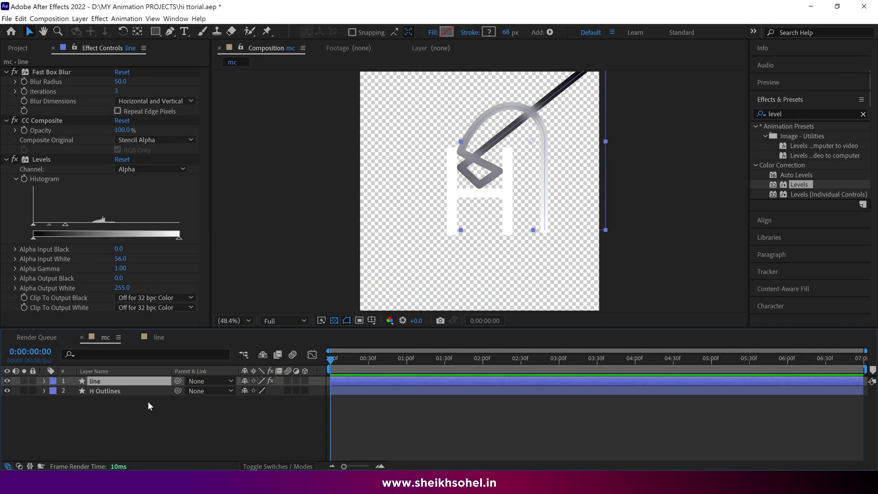
pyautogui.click(42, 381)
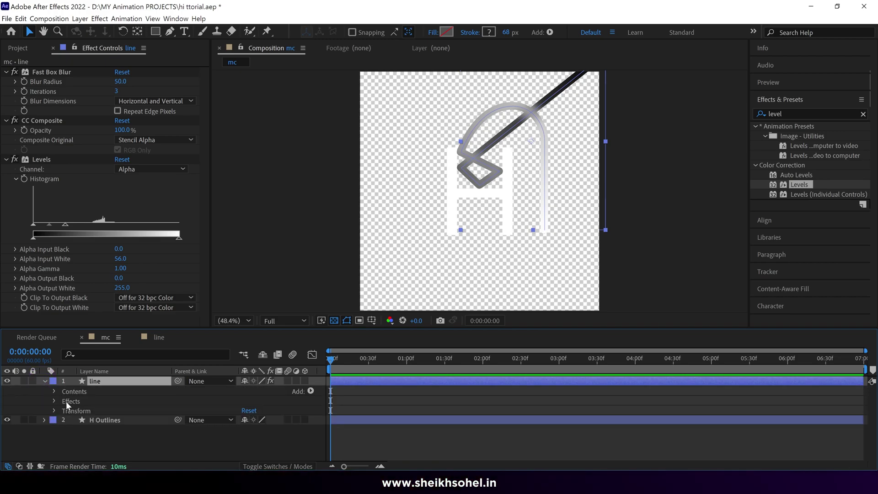
pyautogui.click(19, 466)
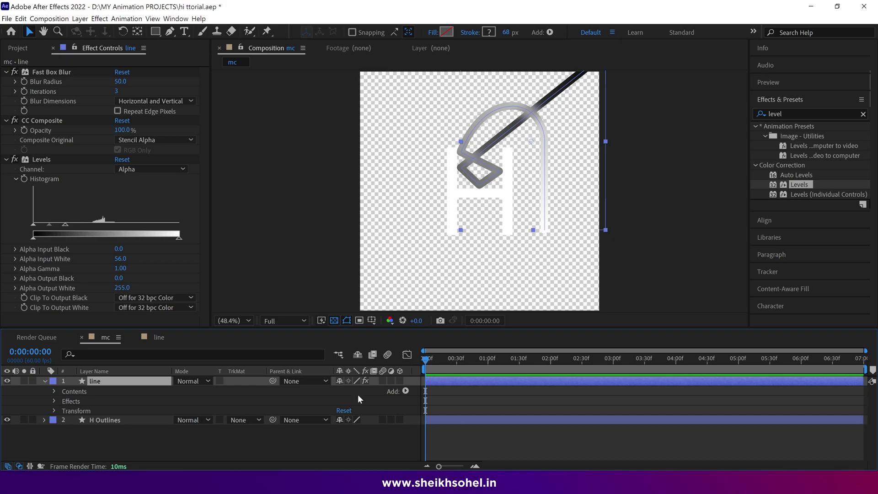
pyautogui.click(405, 391)
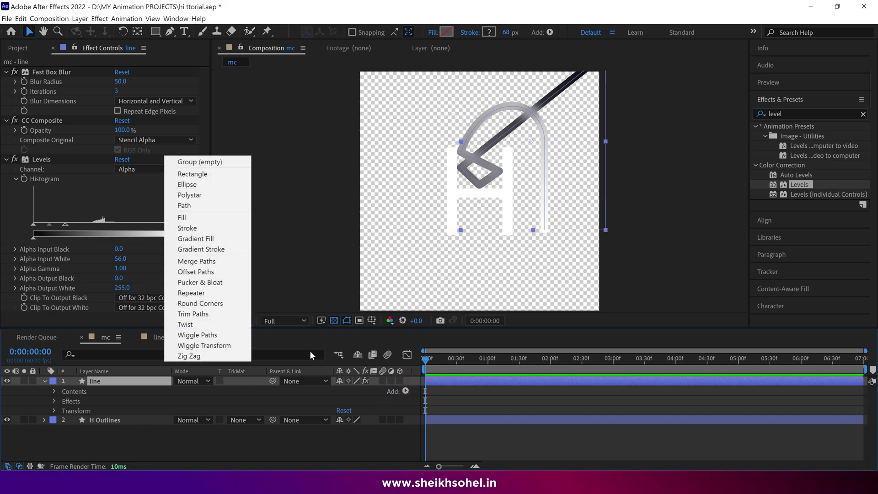
pyautogui.click(212, 314)
# - Keyframe Trim Paths Start and End, with End lowered so the line starts undrawn at 0:00
pyautogui.click(64, 411)
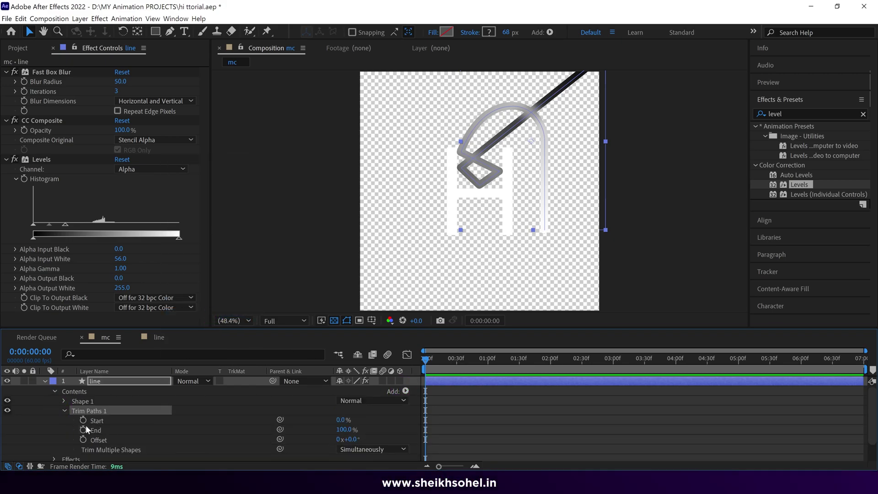
pyautogui.moveTo(424, 359); pyautogui.dragTo(521, 369)
pyautogui.click(15, 420)
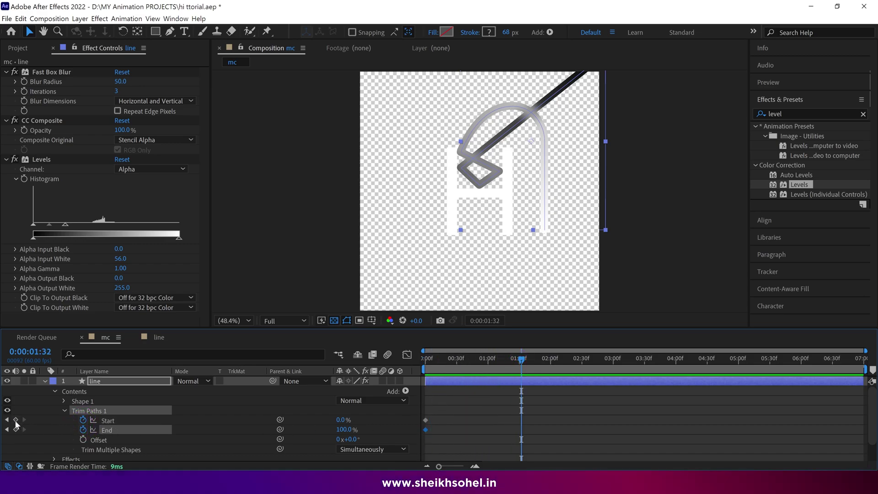
pyautogui.click(15, 430)
pyautogui.click(424, 361)
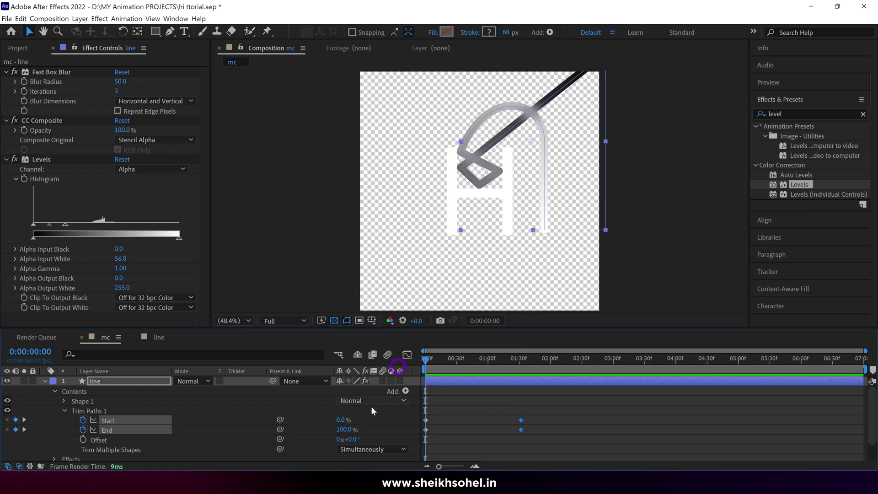
pyautogui.moveTo(342, 430); pyautogui.dragTo(311, 431)
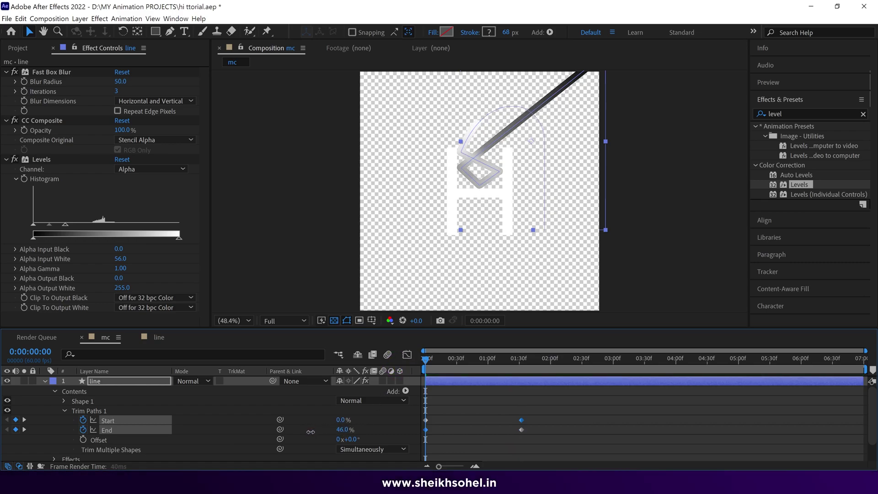
# - Over a black background, raise Start on the later keyframes to 88% so a short stroke remains
pyautogui.click(337, 324)
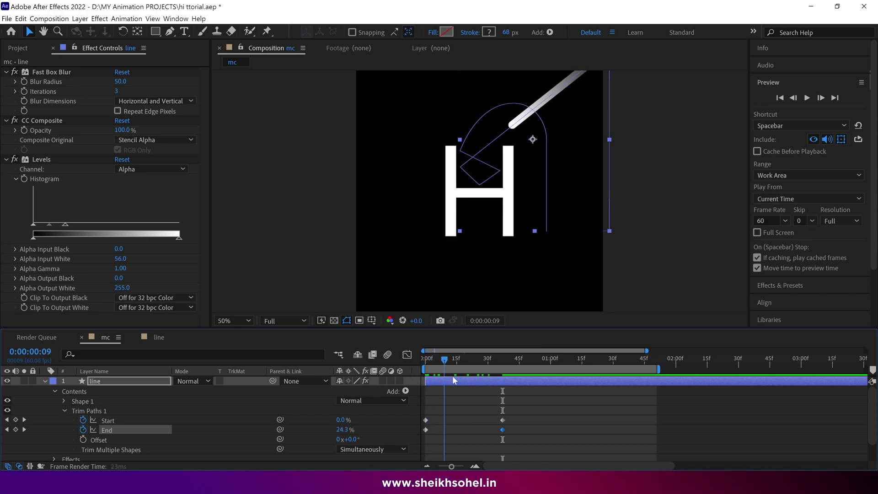
pyautogui.moveTo(453, 380); pyautogui.dragTo(495, 383)
pyautogui.moveTo(344, 421); pyautogui.dragTo(400, 420)
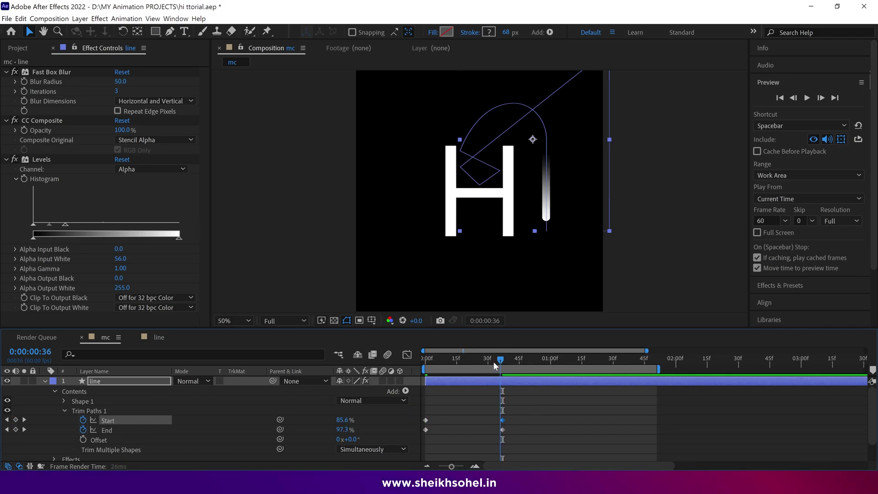
# - Preview the trace, then move the later Start and End keyframes and work area end to 1:20
pyautogui.press('n')
pyautogui.press('space')
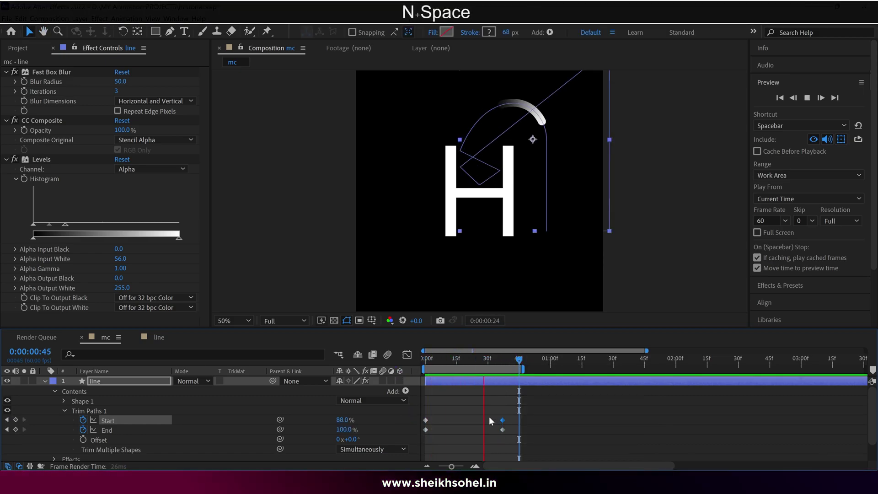
pyautogui.press('space')
pyautogui.click(505, 424)
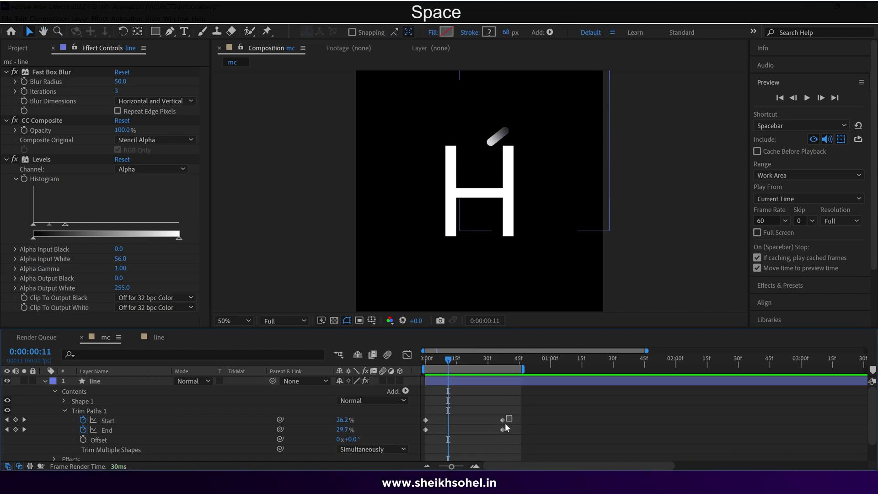
pyautogui.moveTo(505, 427); pyautogui.dragTo(593, 422)
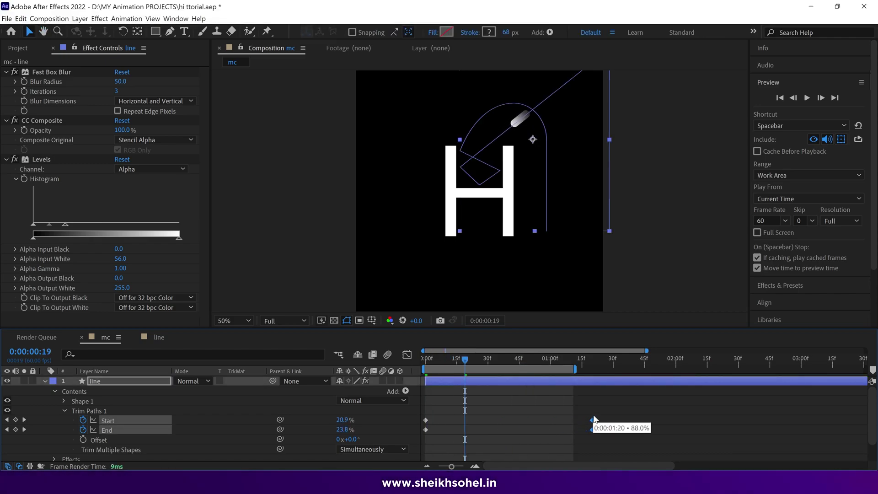
pyautogui.keyDown('shift'); pyautogui.click(592, 362); pyautogui.keyUp('shift')
pyautogui.press('n')
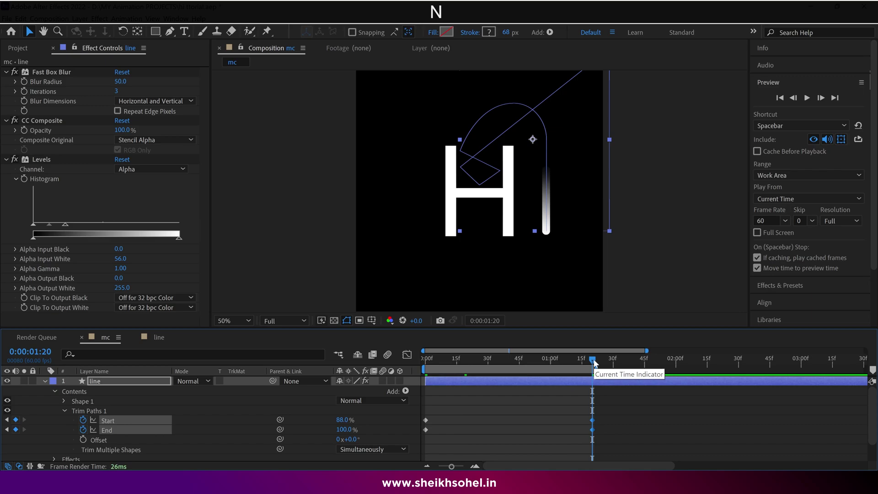
# - Scrub to check the stroke, then Easy Ease the later Start and End keyframes
pyautogui.moveTo(590, 366); pyautogui.dragTo(522, 377)
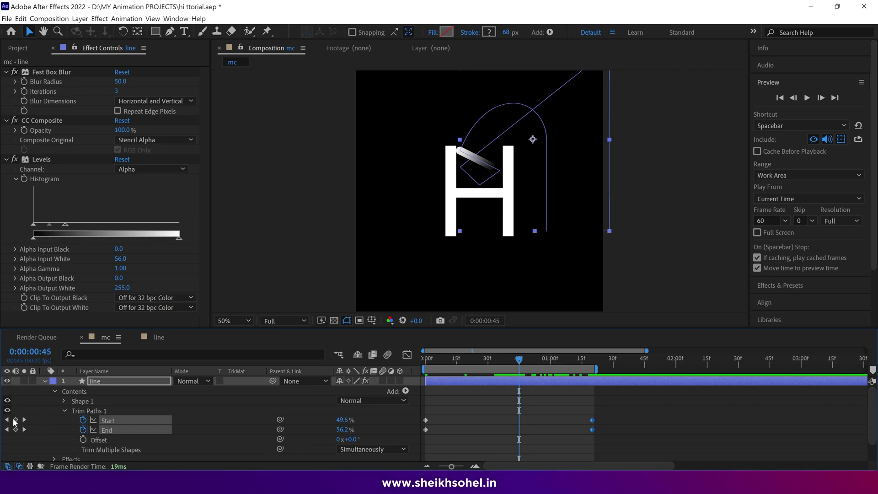
pyautogui.moveTo(520, 364); pyautogui.dragTo(548, 368)
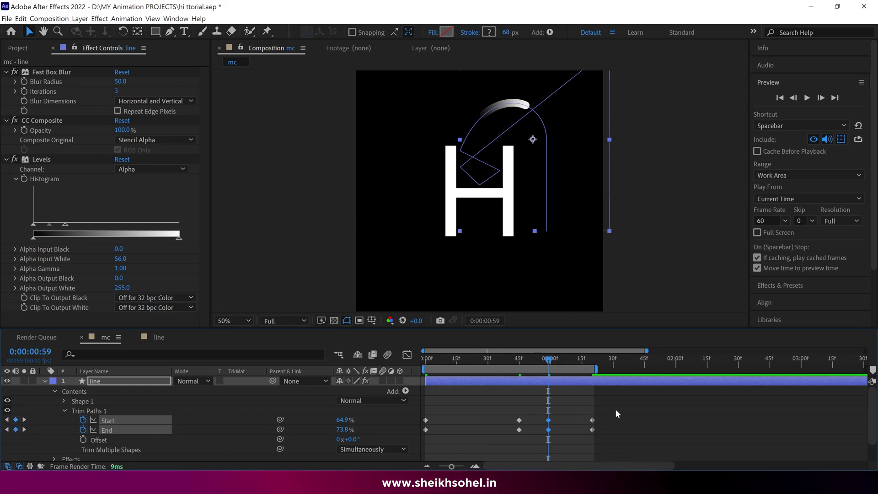
pyautogui.moveTo(617, 409); pyautogui.dragTo(545, 447)
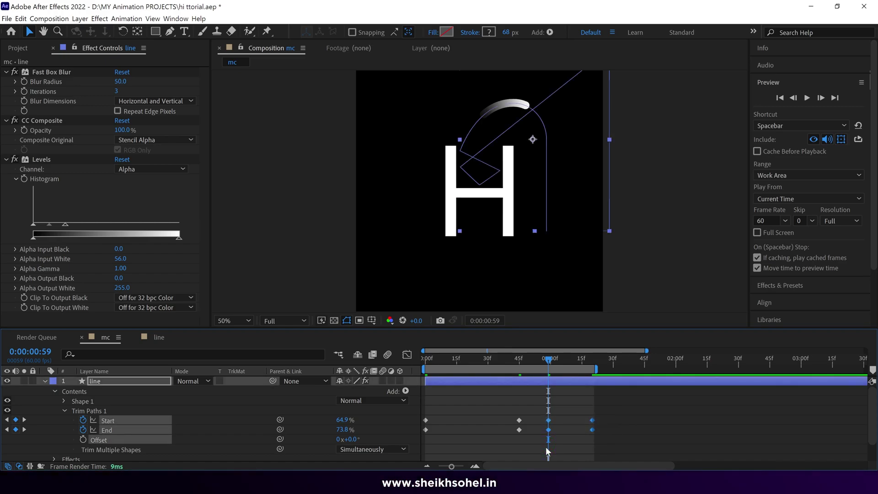
pyautogui.press('F9')
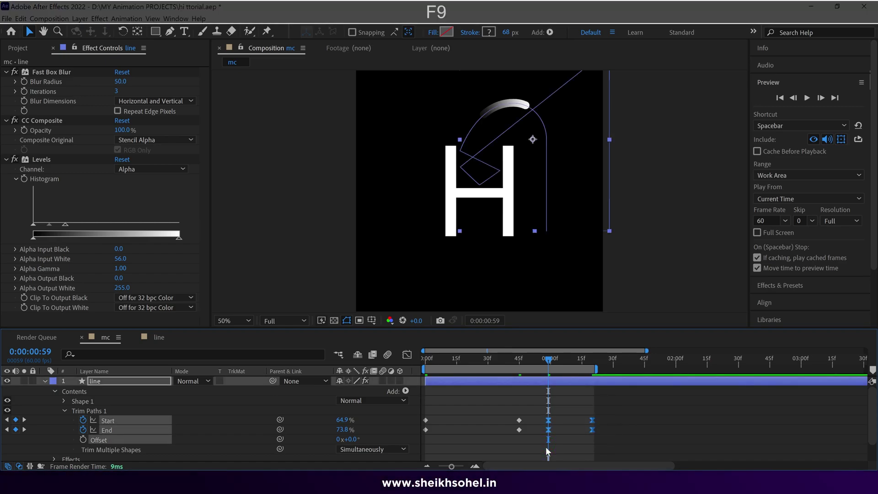
# - In the Graph Editor, set the velocity of Start's third keyframe
pyautogui.click(408, 356)
pyautogui.click(498, 425)
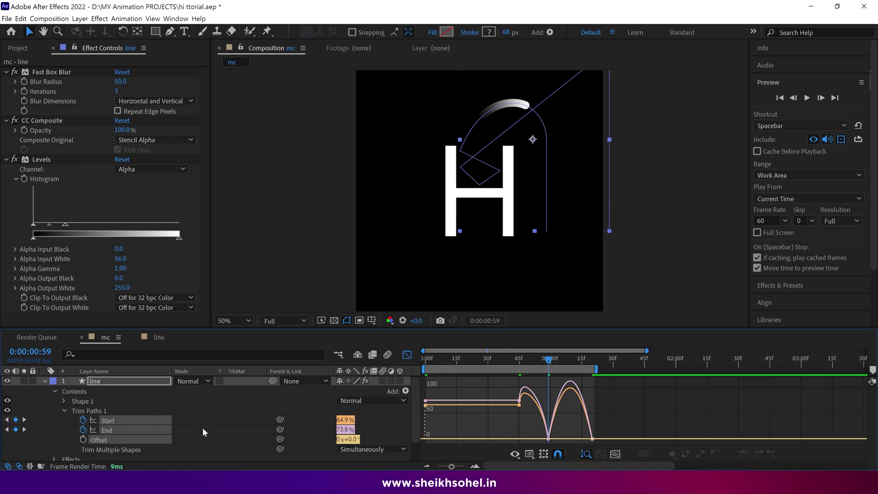
pyautogui.click(202, 427)
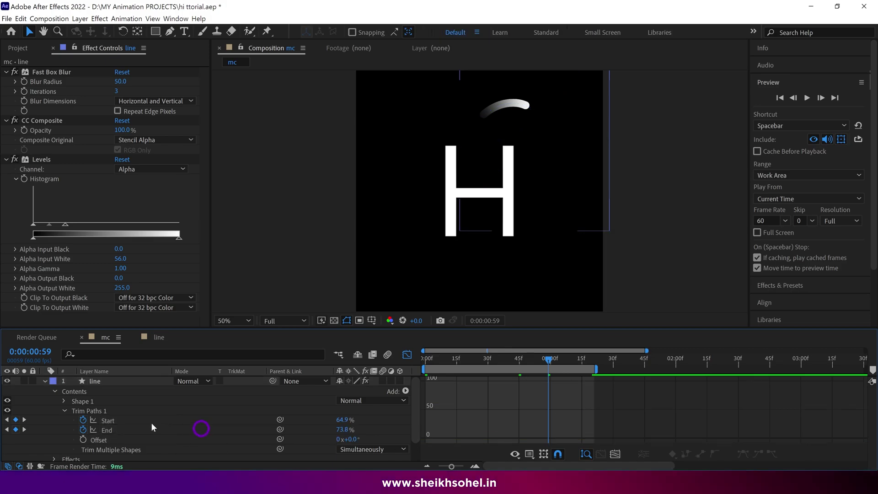
pyautogui.click(106, 420)
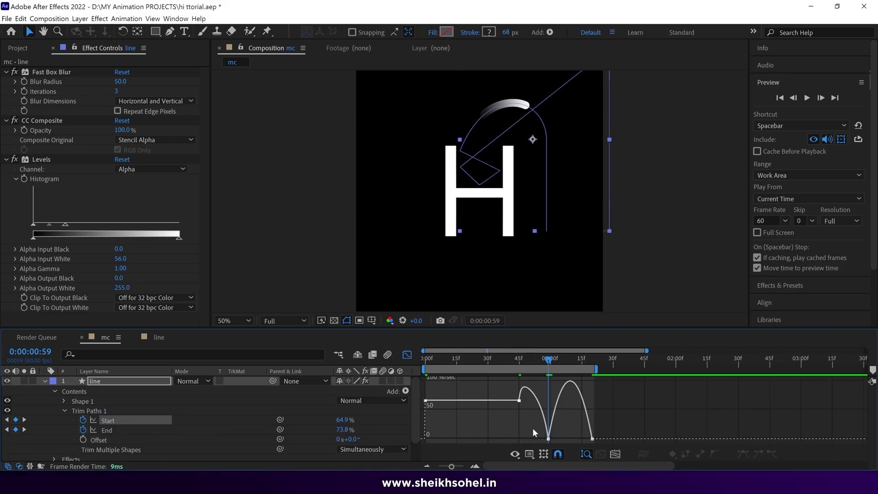
pyautogui.hotkey('ctrl', 'a')
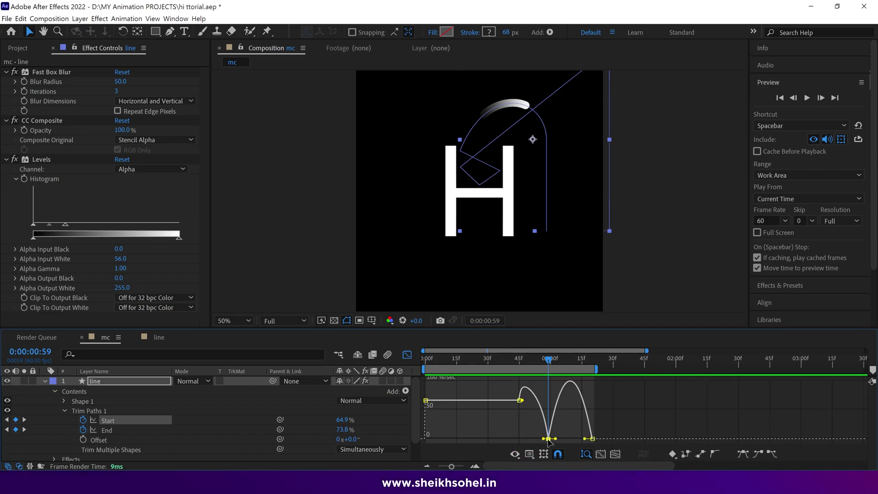
pyautogui.hotkey('ctrl', 'shift', 'k')
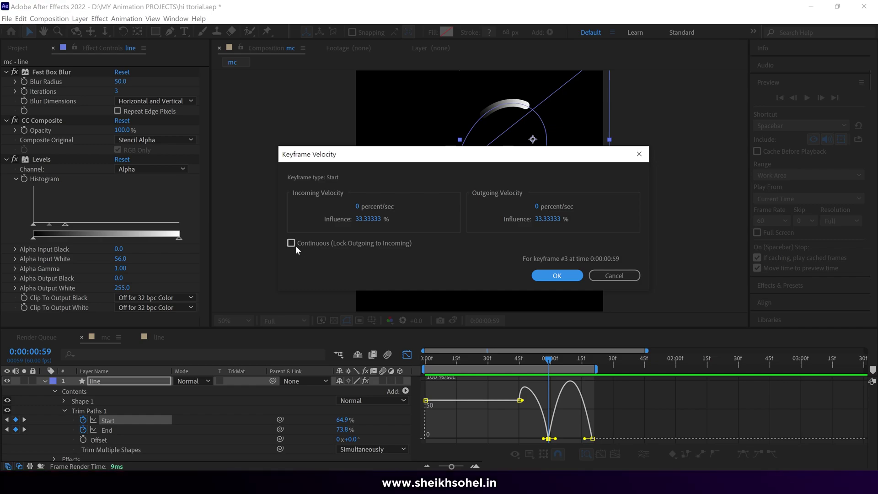
pyautogui.click(558, 275)
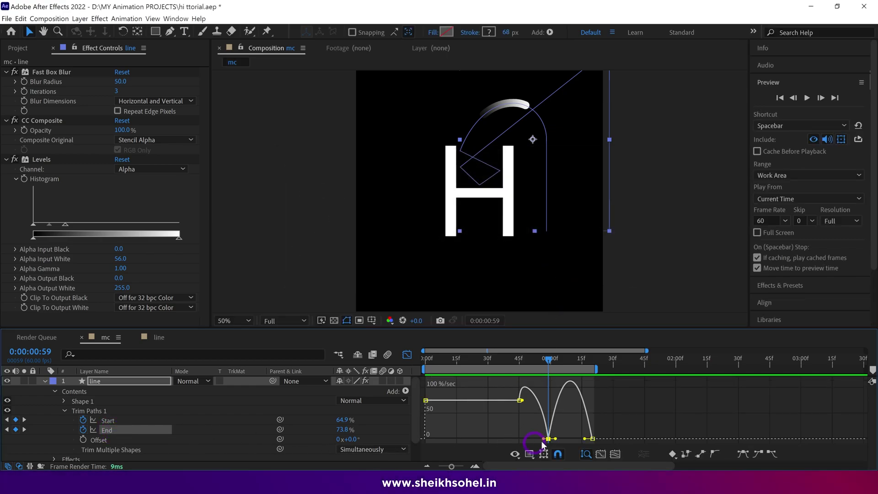
# - Set the velocity of End's third keyframe with Continuous ticked
pyautogui.hotkey('ctrl', 'shift', 'k')
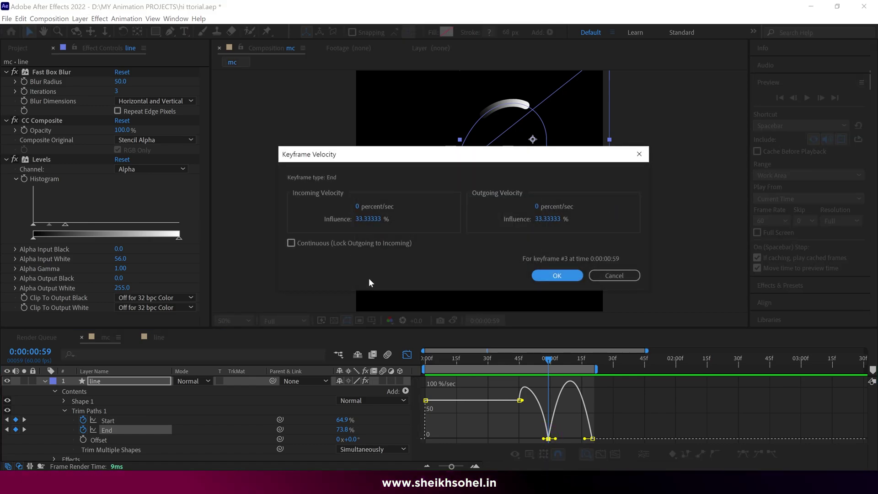
pyautogui.click(309, 247)
pyautogui.click(556, 275)
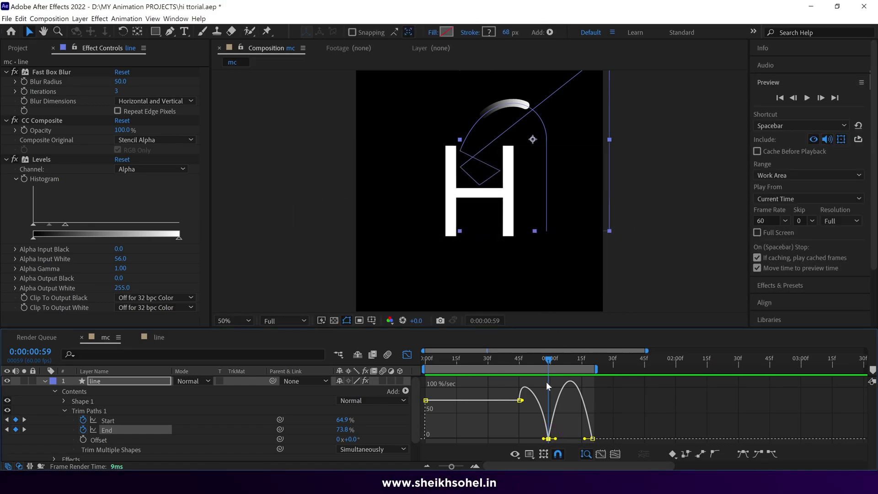
# - Preview the trace and lengthen the Start and End easing handles into the middle keyframe
pyautogui.keyDown('shift'); pyautogui.click(120, 419); pyautogui.keyUp('shift')
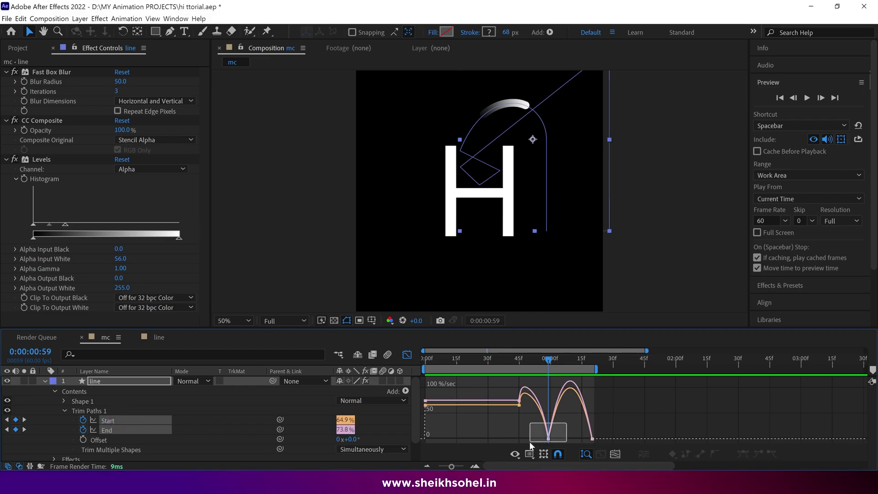
pyautogui.moveTo(514, 394); pyautogui.dragTo(543, 429)
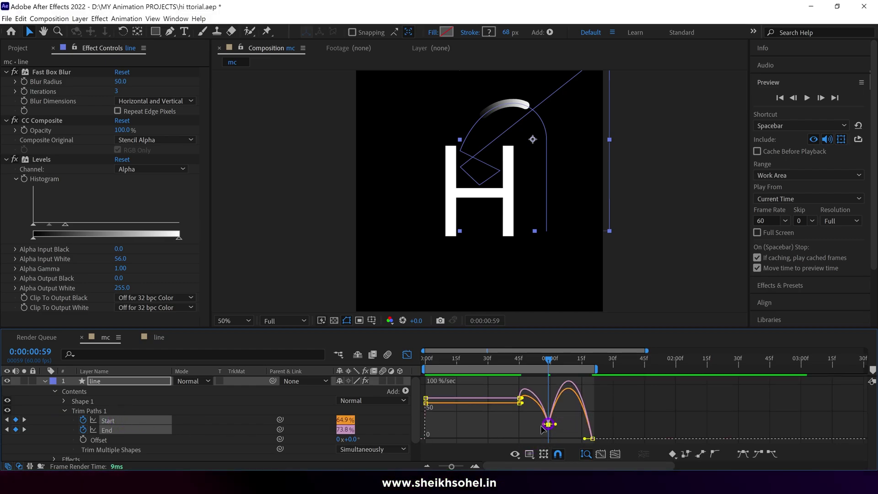
pyautogui.press('space')
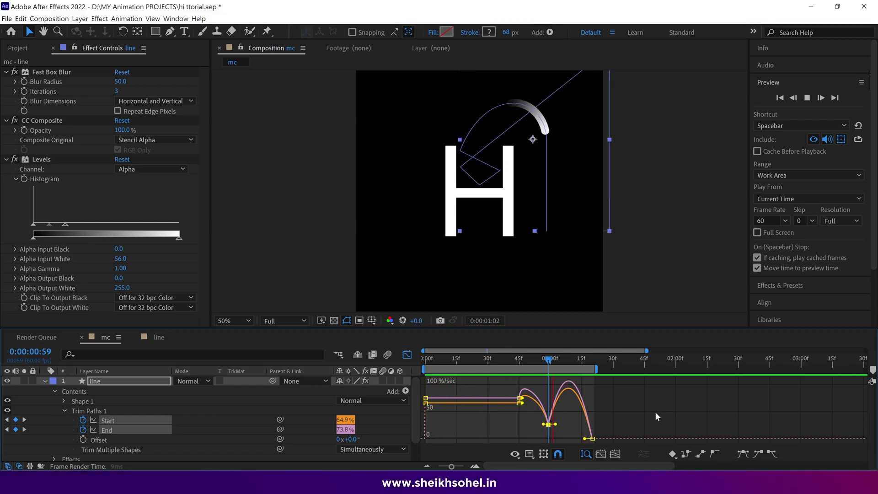
pyautogui.press('space')
pyautogui.moveTo(454, 362); pyautogui.dragTo(524, 366)
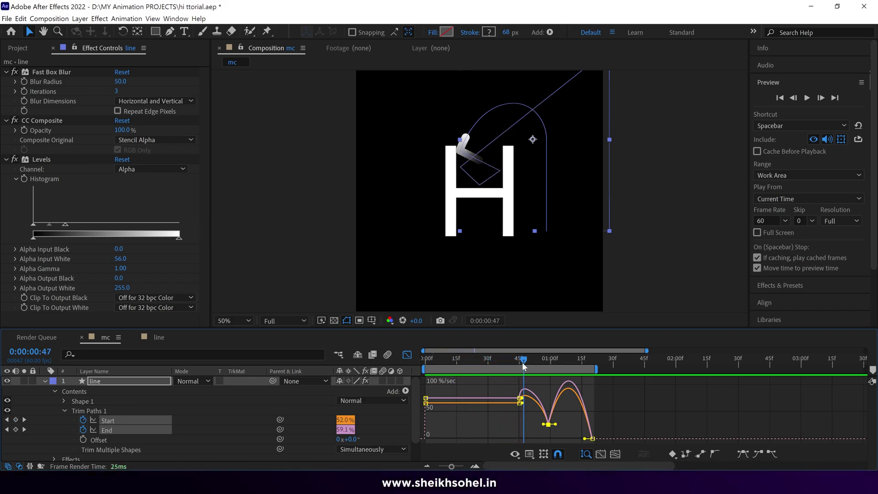
pyautogui.moveTo(543, 427); pyautogui.dragTo(591, 440)
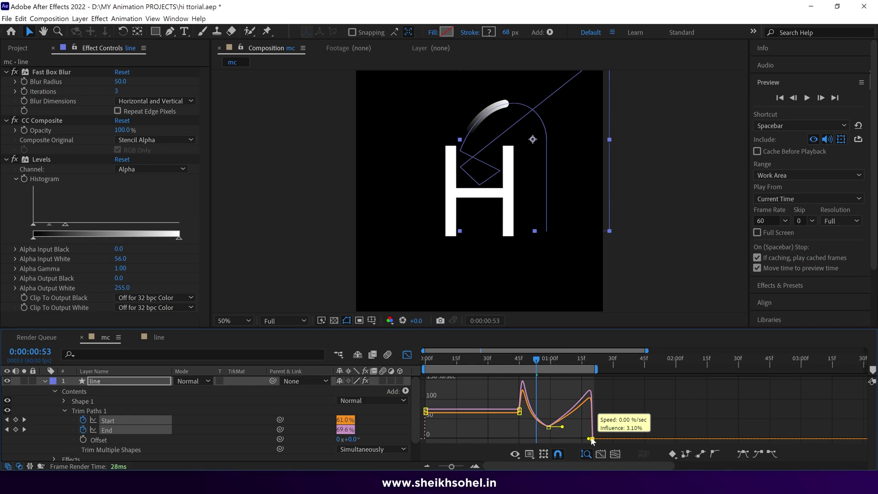
# - Back in the keyframe view, select the later Start and End keyframes and move to 0:00:01:35
pyautogui.click(407, 355)
pyautogui.moveTo(599, 438); pyautogui.dragTo(566, 420)
pyautogui.click(624, 360)
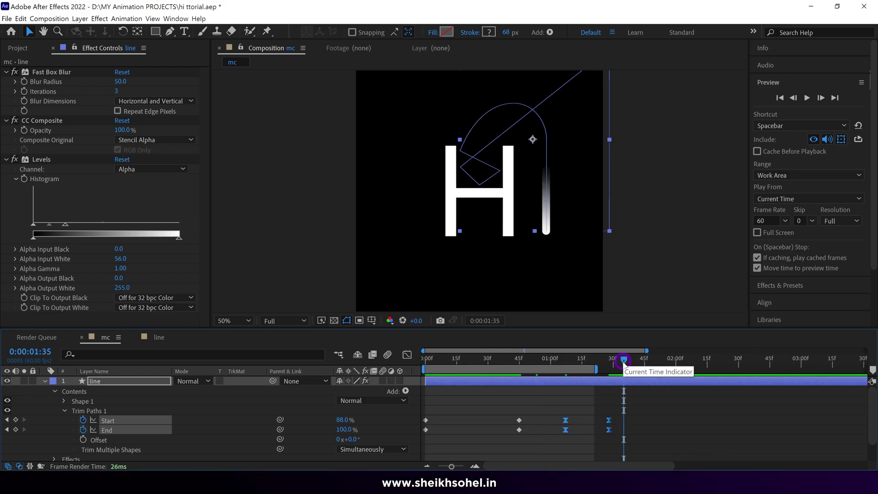
# - Set the work area end at 0:00:01:35 and preview the line tracing through the H
pyautogui.press('n')
pyautogui.press('space')
pyautogui.press('`')
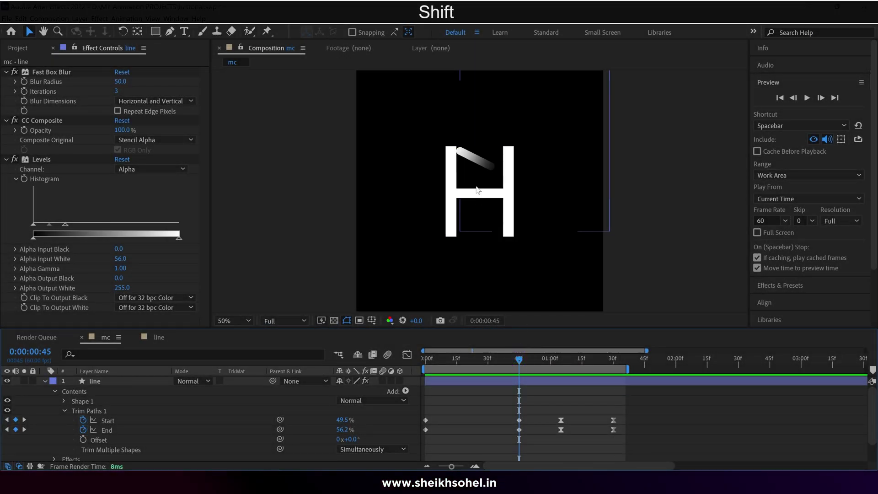
pyautogui.scroll(5, 478, 184)
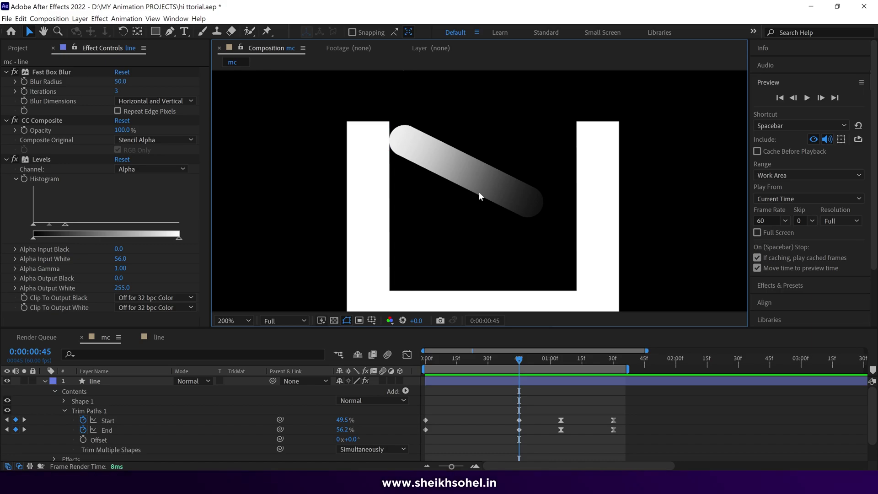
# - Show rulers, place a horizontal guide across the H, and zoom in on its left stem's top
pyautogui.hotkey('ctrl', 'r')
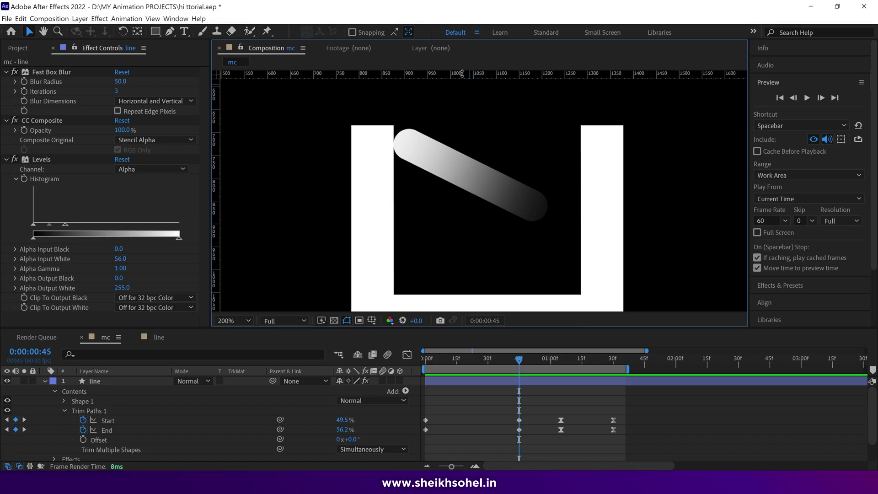
pyautogui.moveTo(471, 138); pyautogui.dragTo(470, 145)
pyautogui.scroll(3, 394, 191)
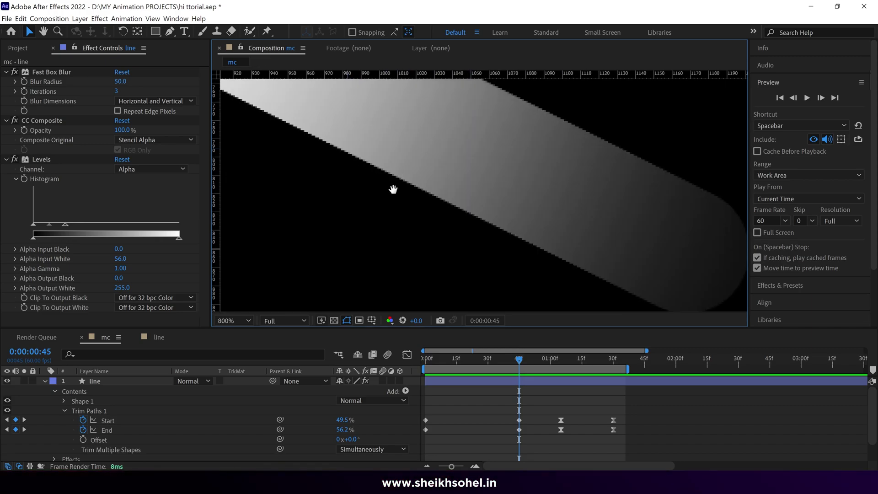
pyautogui.press('h')
pyautogui.moveTo(393, 191); pyautogui.dragTo(476, 209)
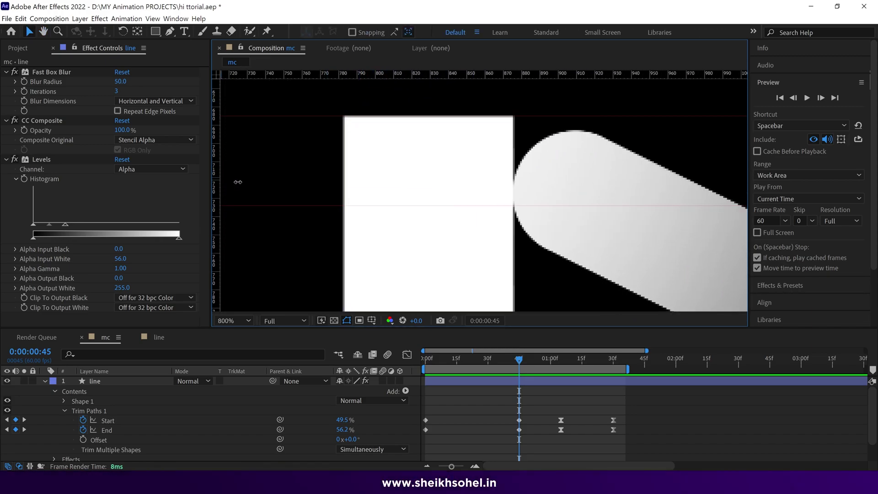
pyautogui.click(45, 382)
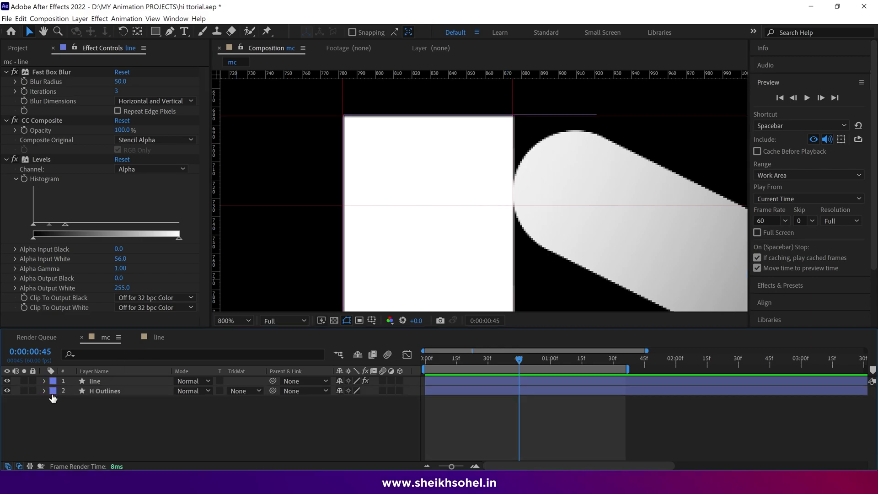
# - Search the timeline for 'path' and set the pen's fill colour to red
pyautogui.click(170, 31)
pyautogui.hotkey('ctrl', 'f')
pyautogui.write('path')
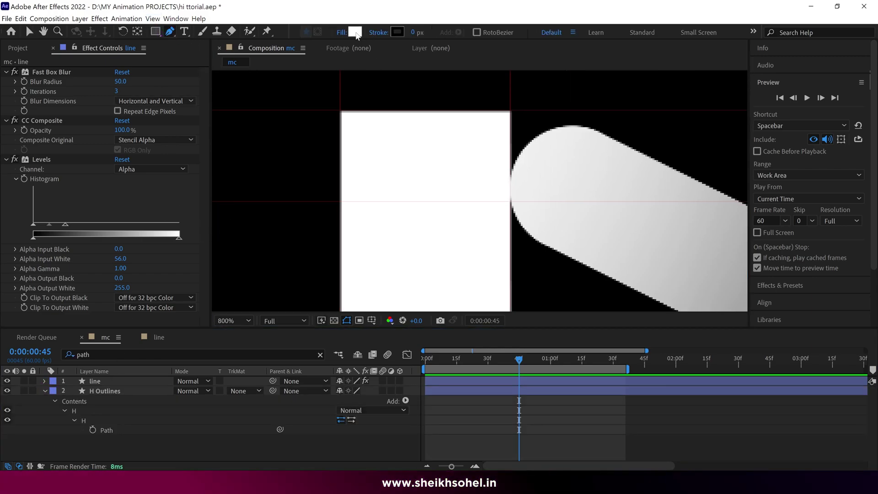
pyautogui.click(355, 31)
pyautogui.click(233, 143)
pyautogui.click(348, 116)
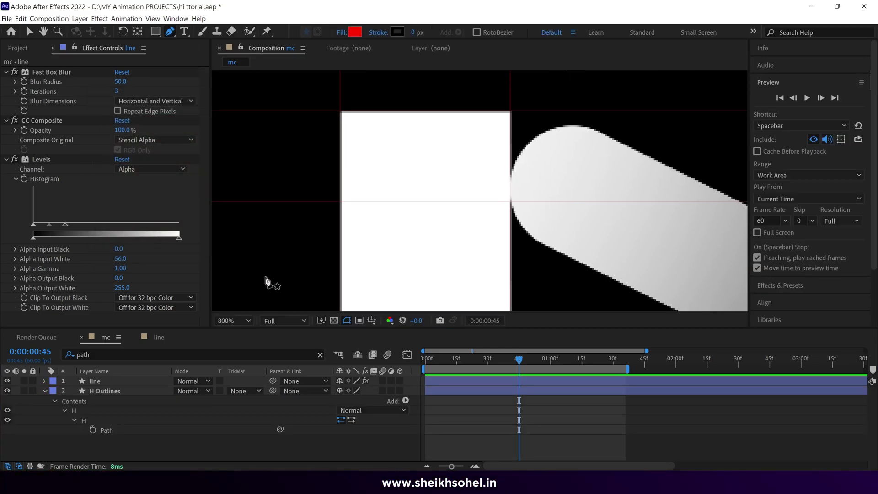
# - Draw a four-point shape over the stem's top down to the guide and fill it white
pyautogui.click(347, 118)
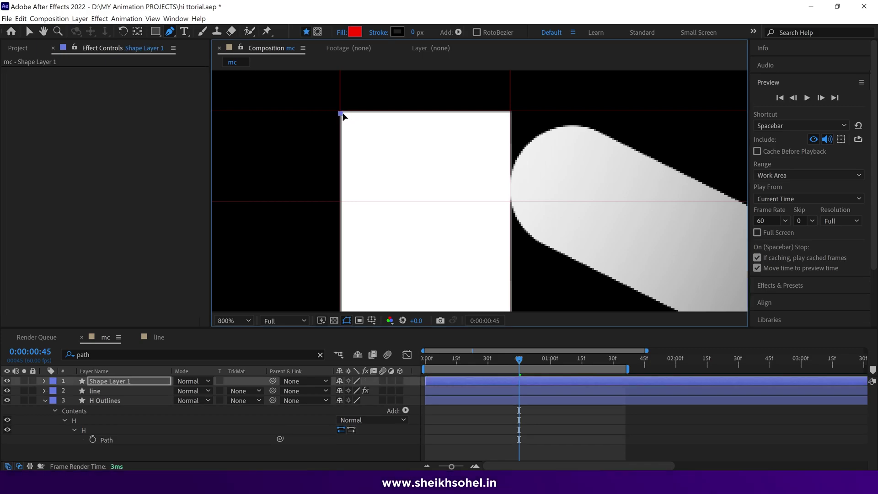
pyautogui.click(510, 201)
pyautogui.click(511, 115)
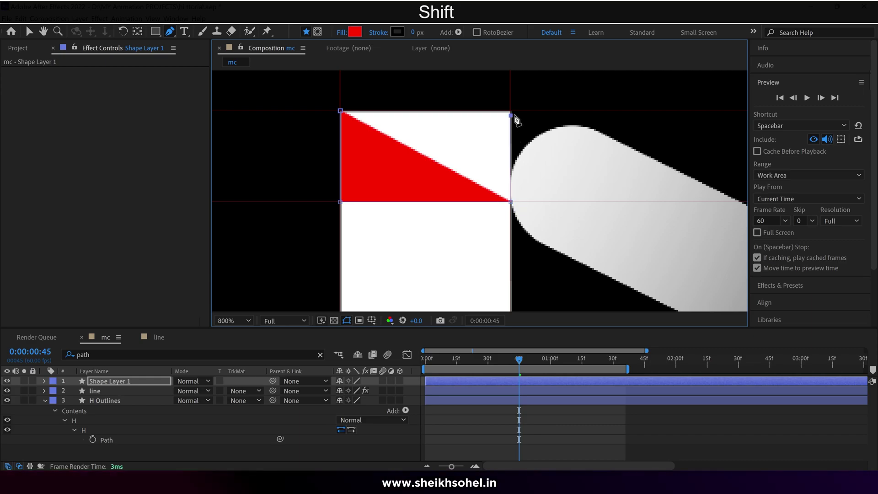
pyautogui.click(511, 111)
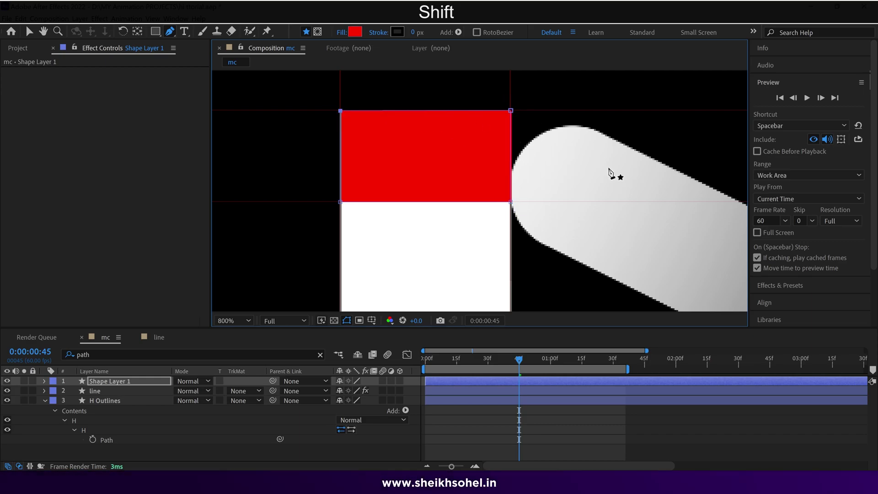
pyautogui.click(355, 32)
pyautogui.moveTo(110, 123); pyautogui.dragTo(78, 83)
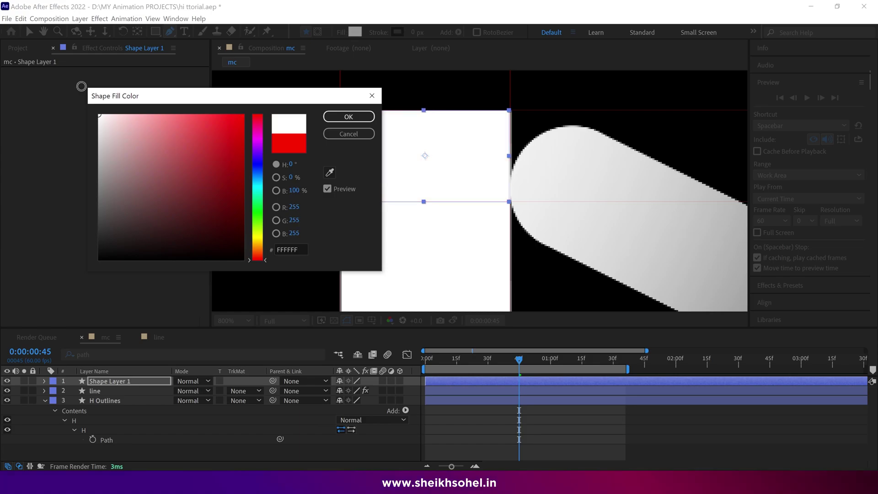
pyautogui.click(350, 117)
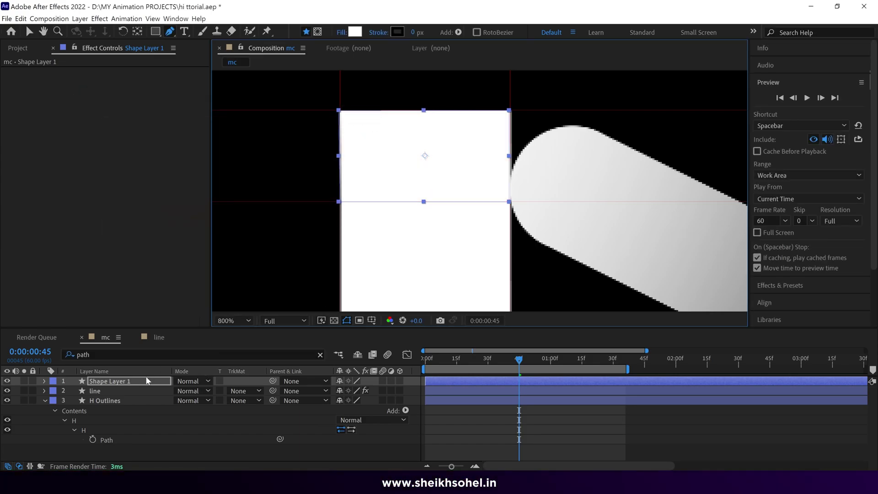
# - Put Shape Layer 1's pivot at its lower-left corner, test a -105° rotation, then undo to 0°
pyautogui.click(144, 381)
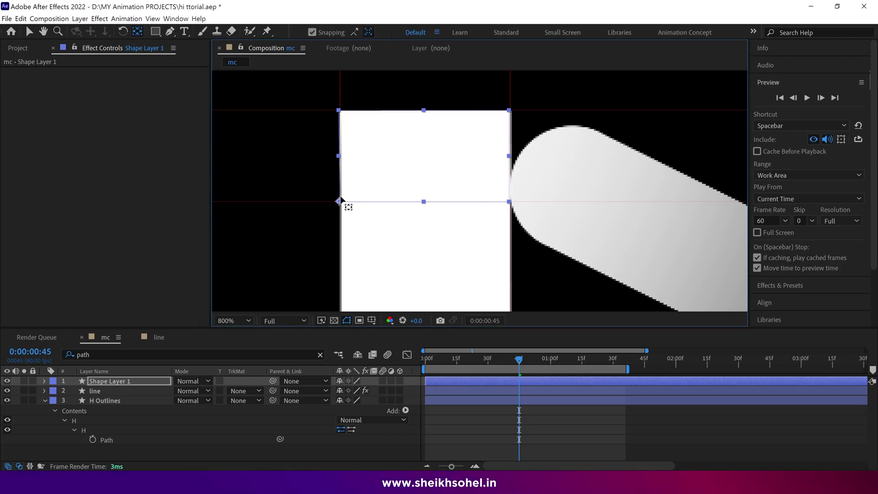
pyautogui.press('v')
pyautogui.press('r')
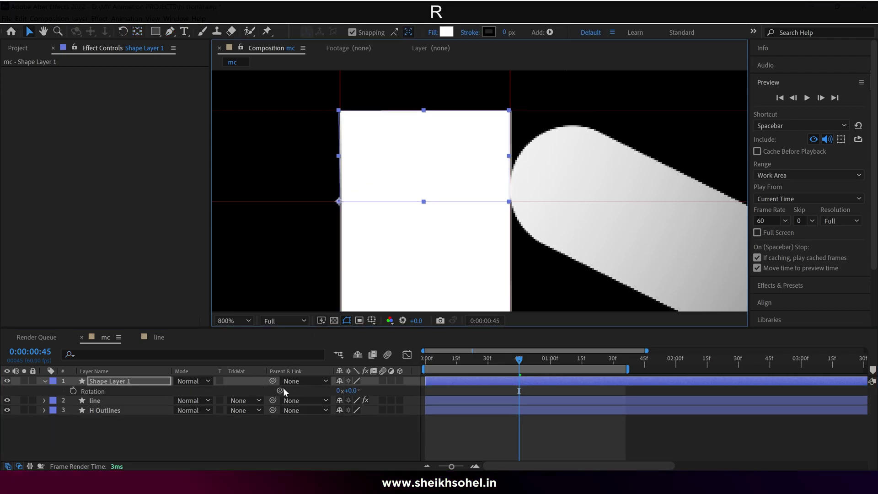
pyautogui.moveTo(351, 391)
pyautogui.mouseDown()
pyautogui.moveTo(303, 390)
pyautogui.moveTo(341, 390)
pyautogui.mouseUp()
pyautogui.hotkey('ctrl', 'z')
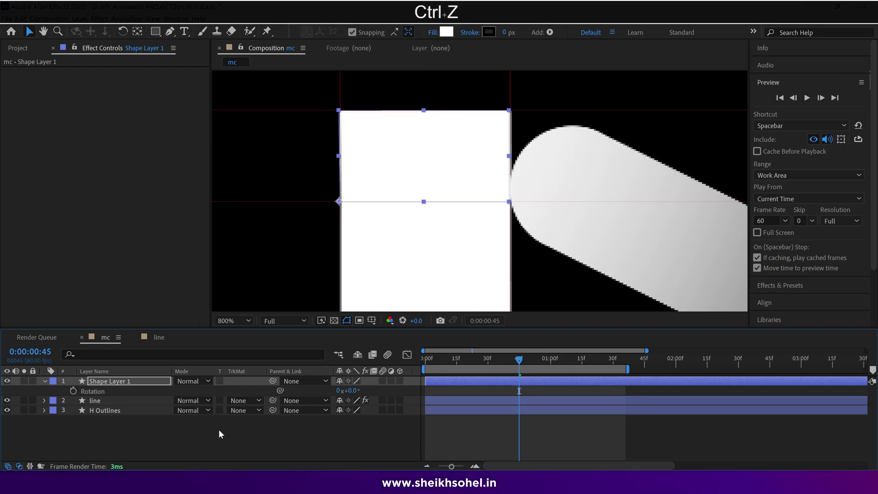
pyautogui.click(44, 381)
pyautogui.click(110, 399)
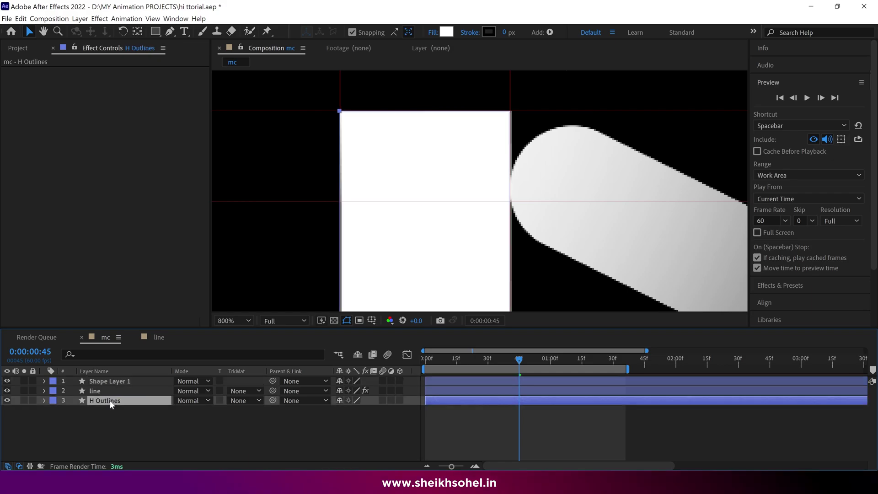
# - Keyframe the H Outlines path so the H's top edge dips down one frame later
pyautogui.press('u')
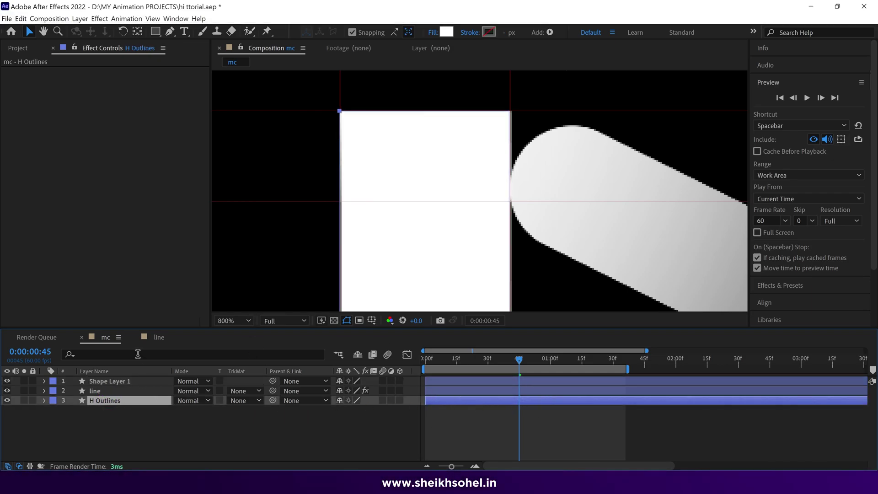
pyautogui.write('path')
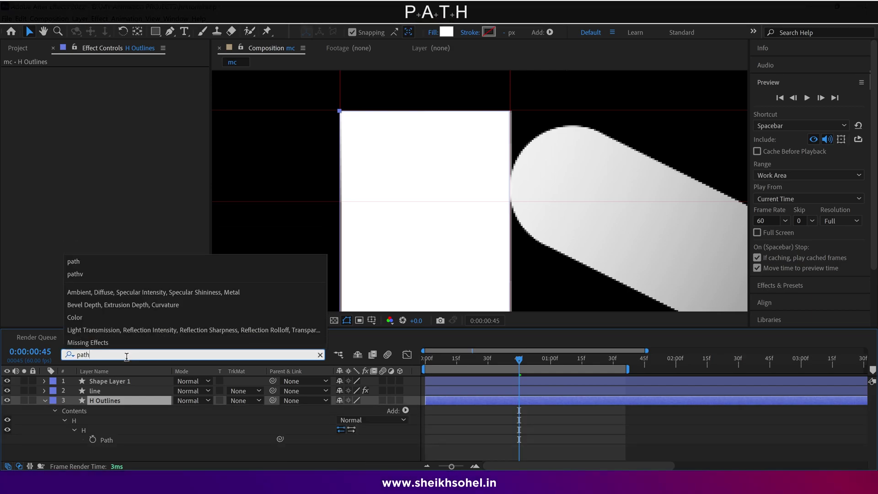
pyautogui.click(93, 440)
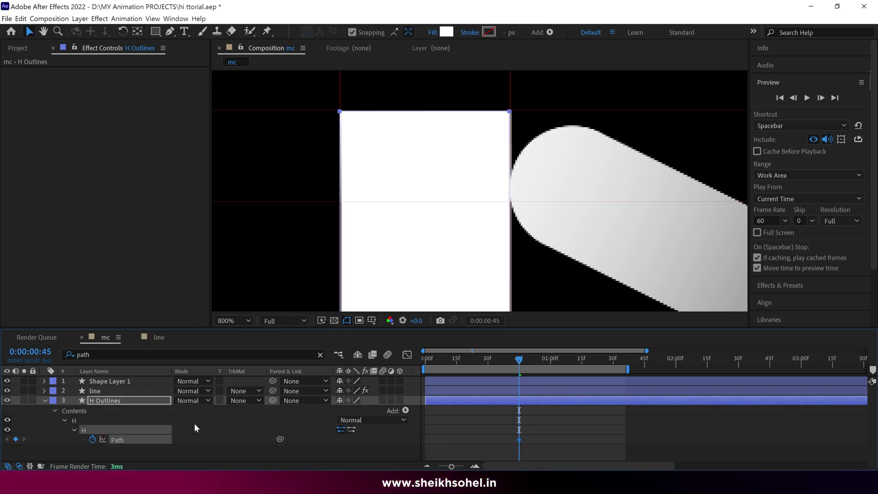
pyautogui.click(822, 98)
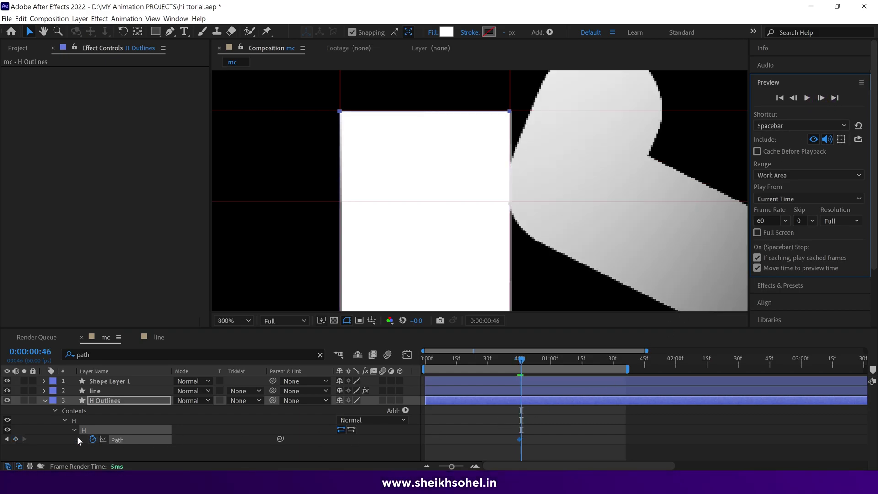
pyautogui.press('g')
pyautogui.click(339, 111)
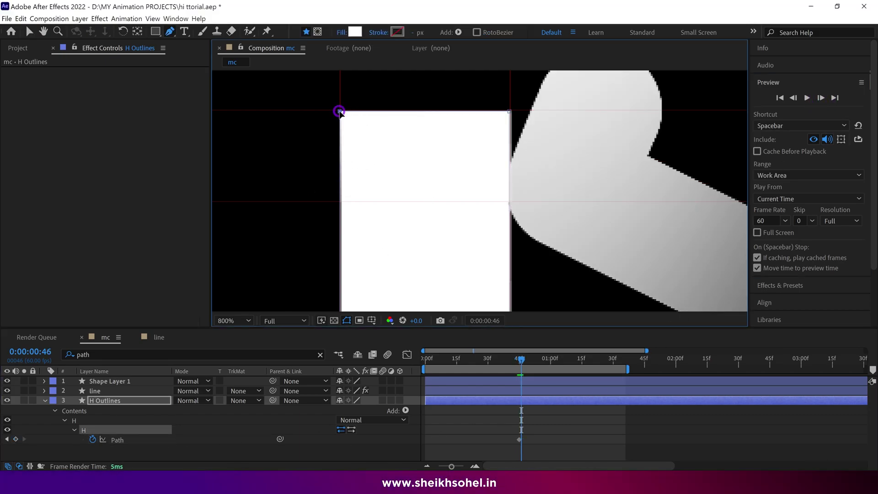
pyautogui.keyDown('shift'); pyautogui.click(509, 111); pyautogui.keyUp('shift')
pyautogui.moveTo(510, 111); pyautogui.dragTo(511, 150)
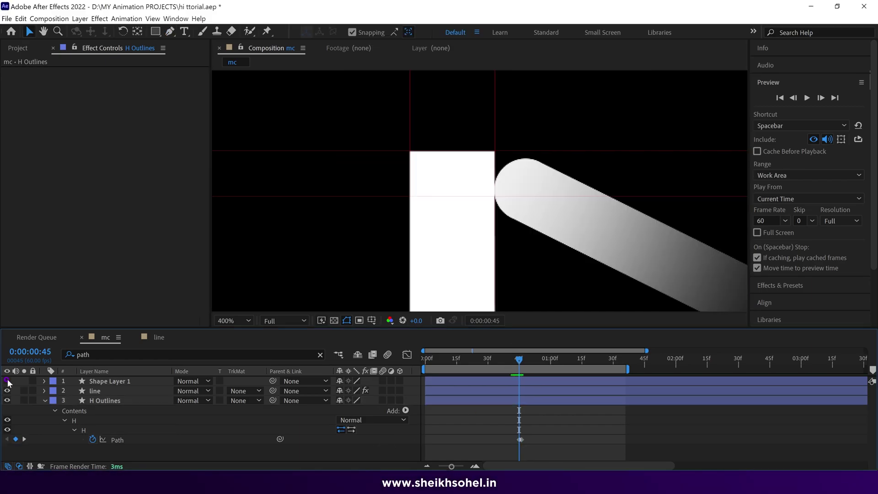
pyautogui.moveTo(517, 363); pyautogui.dragTo(529, 369)
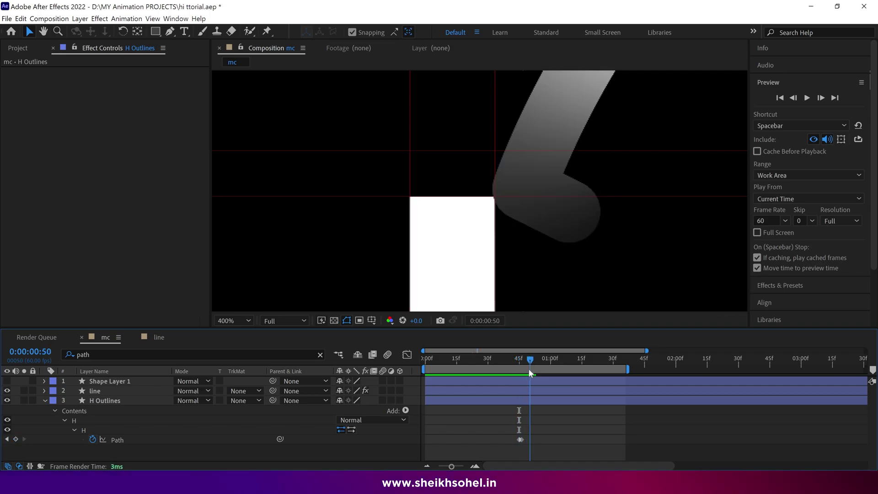
# - Show Shape Layer 1 again, fit the composition in view, and return to frame 46
pyautogui.click(7, 381)
pyautogui.click(233, 321)
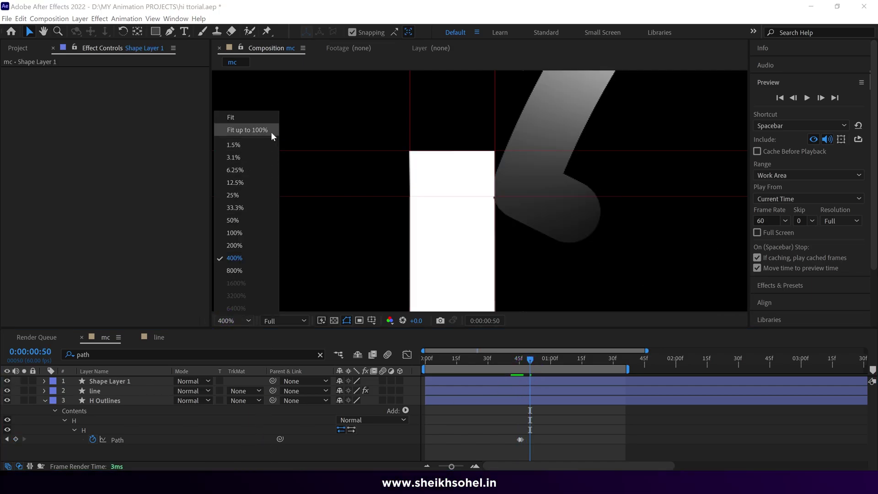
pyautogui.click(258, 131)
pyautogui.moveTo(530, 360); pyautogui.dragTo(521, 361)
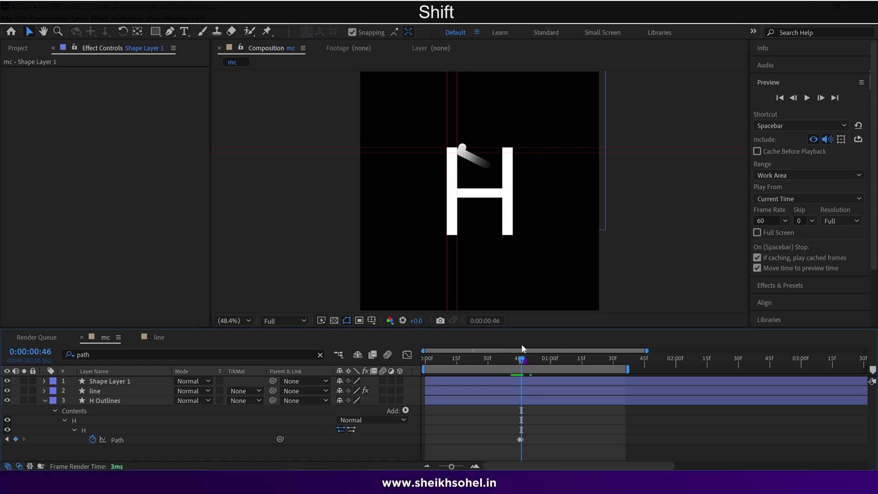
pyautogui.scroll(3, 477, 186)
pyautogui.scroll(3, 477, 185)
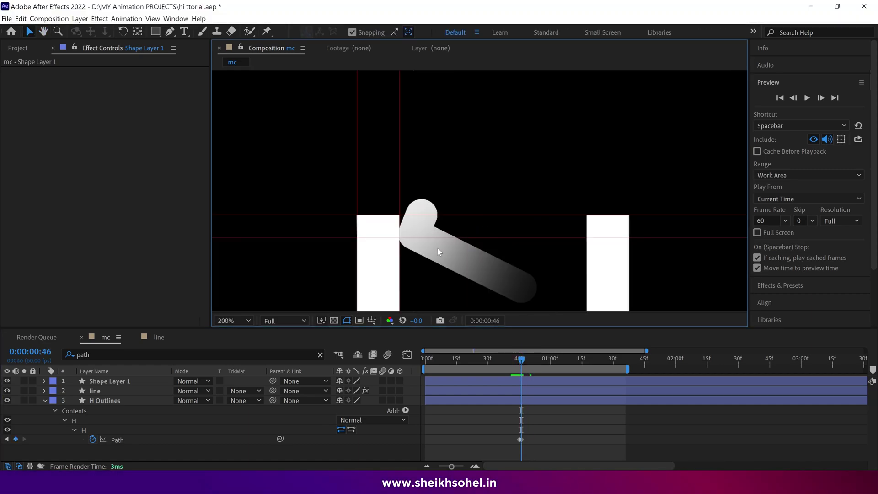
# - Rename Shape Layer 1 to BOX
pyautogui.scroll(3, 393, 267)
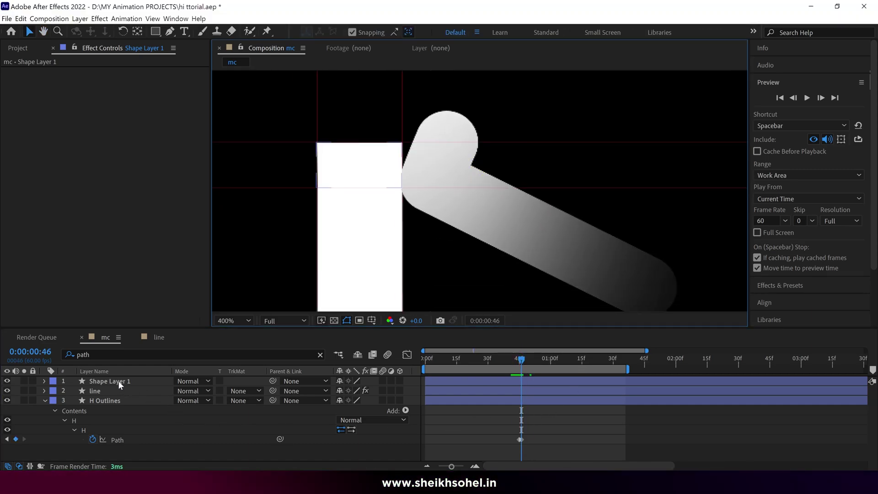
pyautogui.click(118, 380)
pyautogui.press('Return')
pyautogui.press('capslock')
pyautogui.write('BOX')
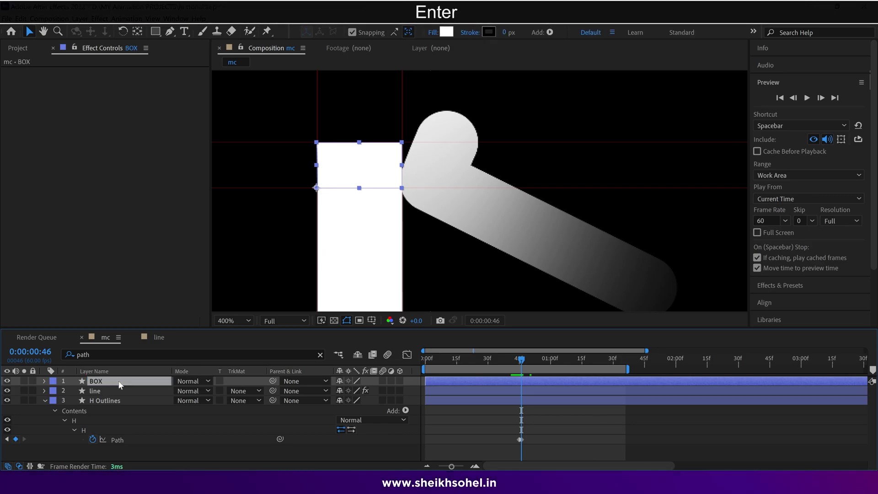
pyautogui.write('r')
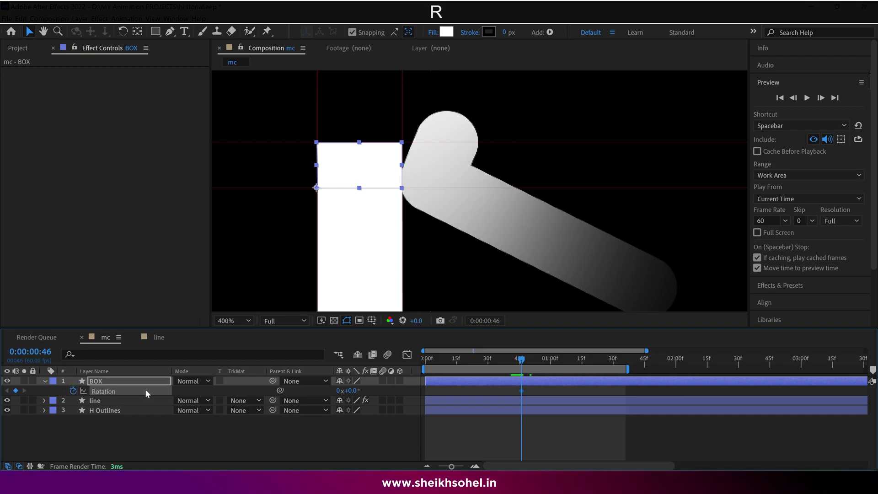
pyautogui.press('capslock')
# - Keyframe BOX's rotation to -180°, then tilt it back to -166° after the 1-second mark
pyautogui.moveTo(522, 360); pyautogui.dragTo(538, 360)
pyautogui.scroll(-1, 529, 276)
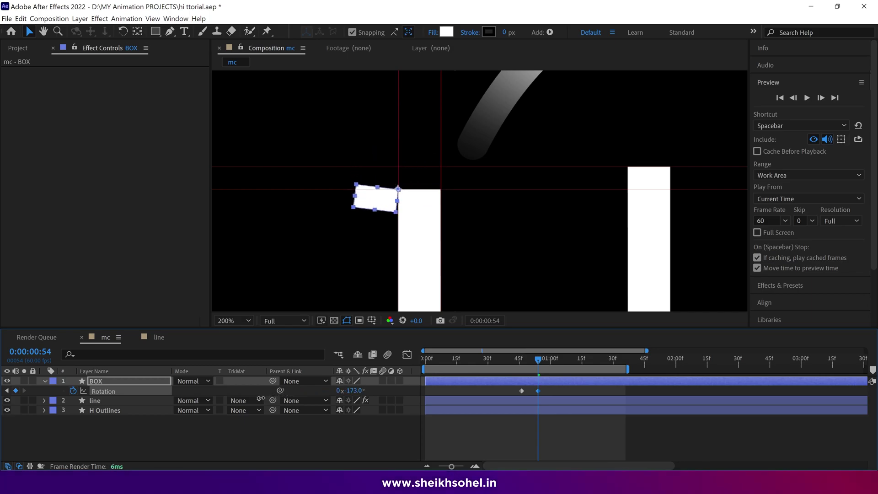
pyautogui.click(355, 390)
pyautogui.write('-')
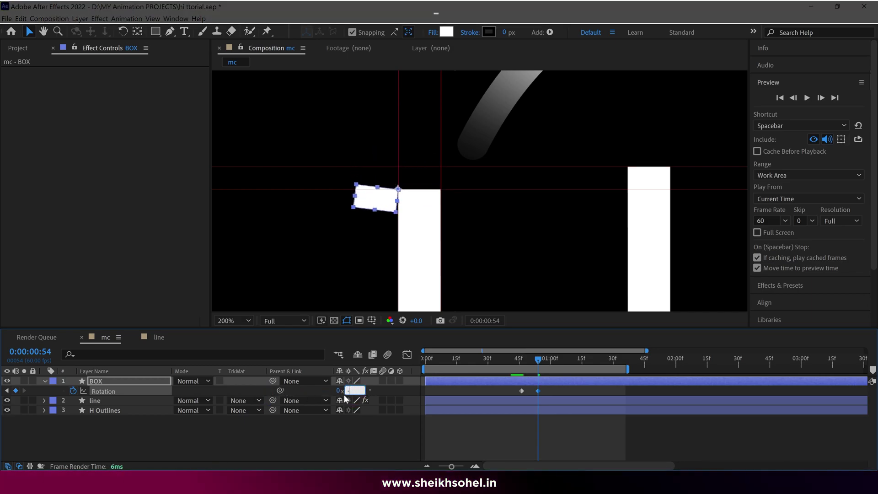
pyautogui.write('180')
pyautogui.press('Return')
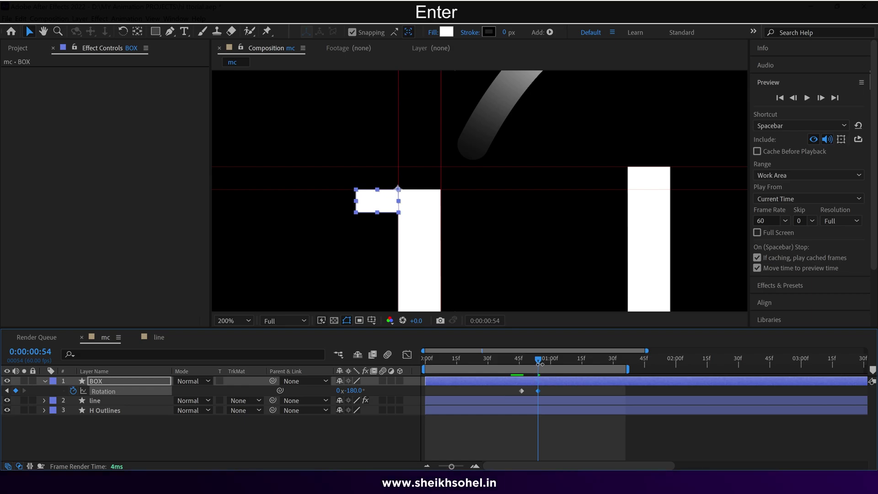
pyautogui.moveTo(540, 363); pyautogui.dragTo(545, 363)
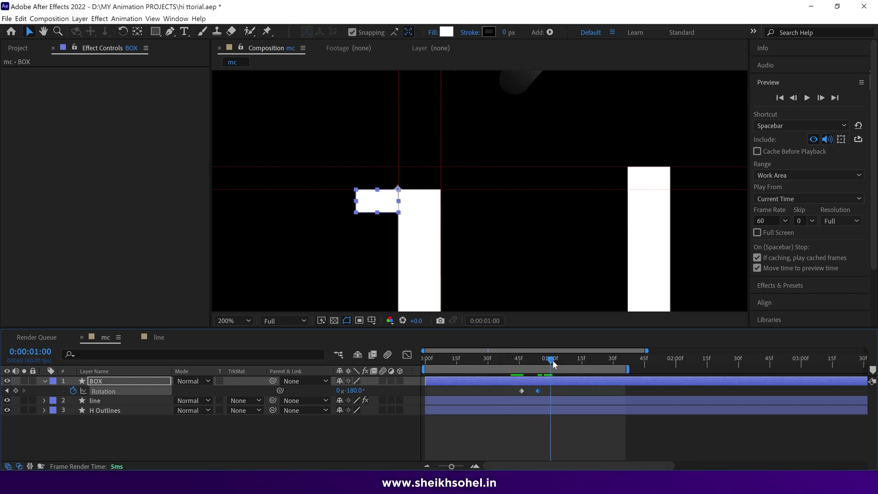
pyautogui.moveTo(354, 390); pyautogui.dragTo(362, 390)
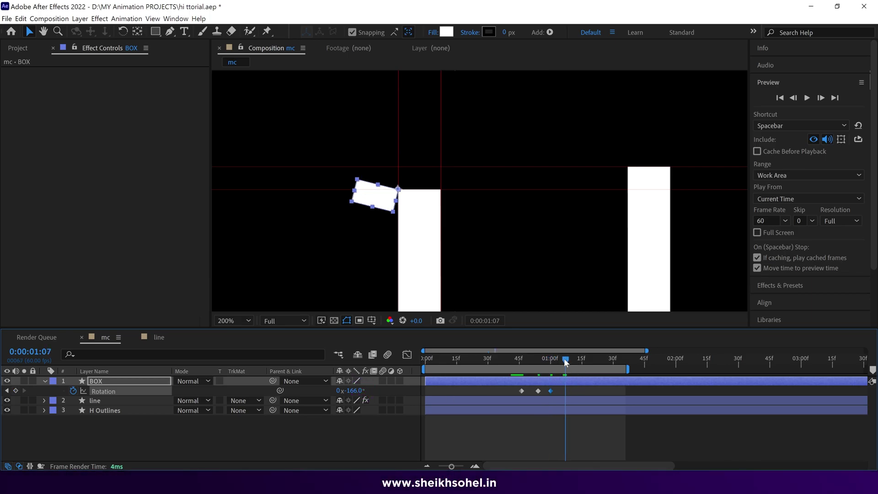
# - Preview the animation to check the box's flip
pyautogui.write('1')
pyautogui.press('space')
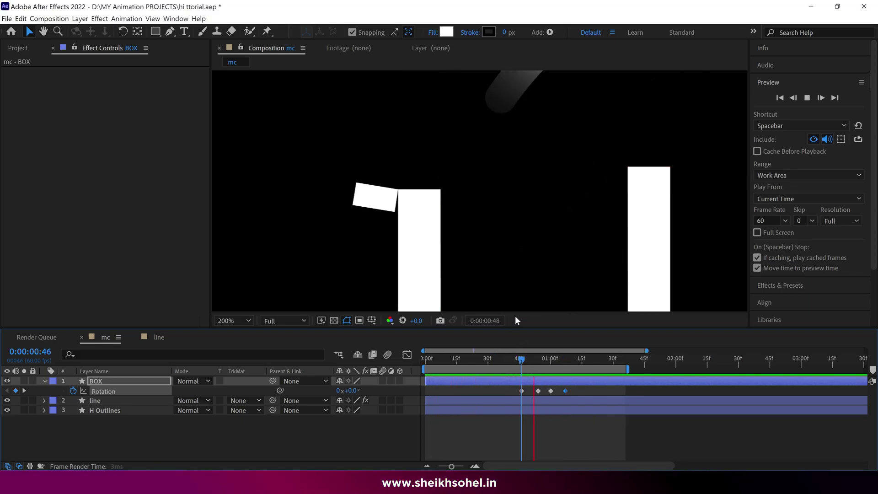
pyautogui.scroll(-1, 518, 309)
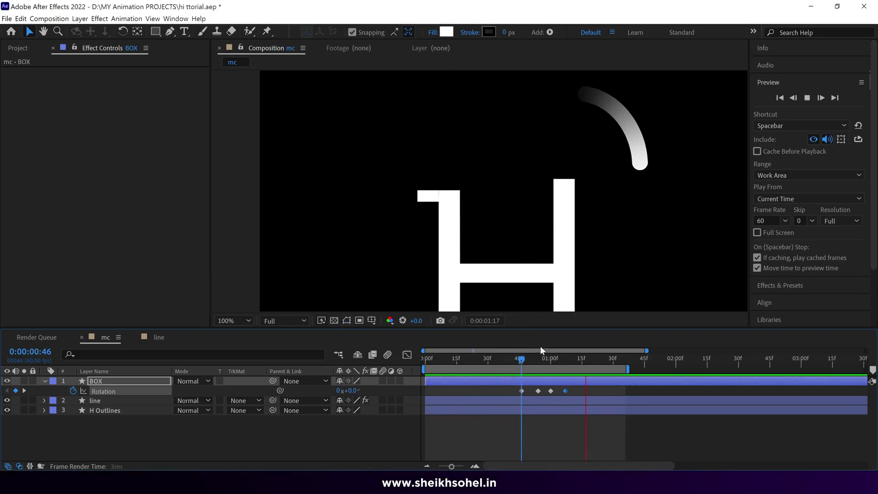
pyautogui.press('space')
# - Stretch the four rotation keyframes to slow the flip, then replay it with the viewer maximised
pyautogui.moveTo(574, 384); pyautogui.dragTo(515, 395)
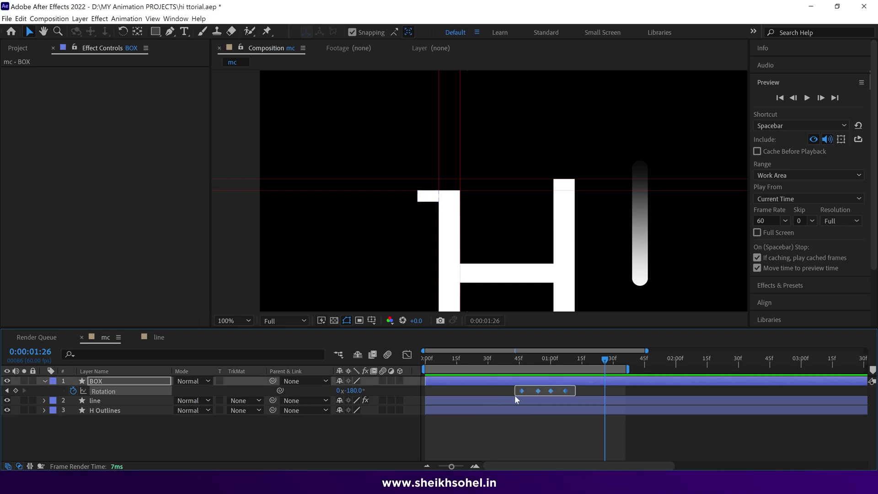
pyautogui.keyDown('alt'); pyautogui.moveTo(567, 391); pyautogui.dragTo(578, 391); pyautogui.keyUp('alt')
pyautogui.click(518, 357)
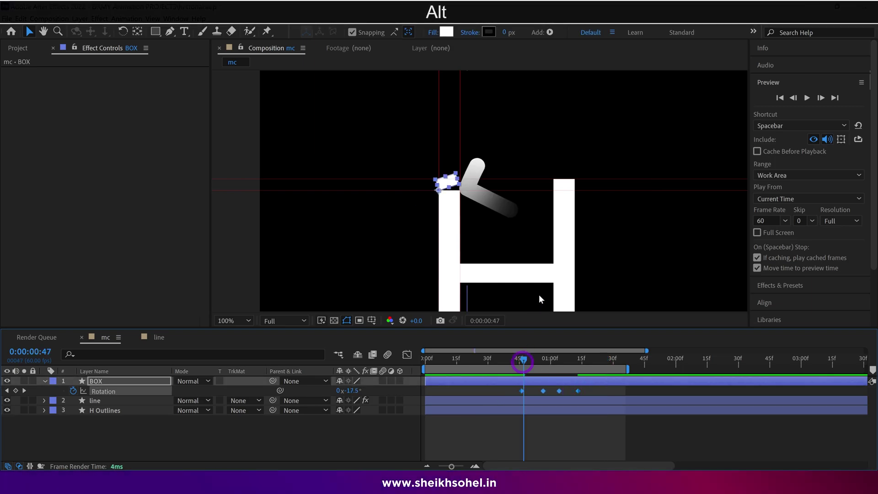
pyautogui.scroll(-1, 539, 295)
pyautogui.press('space')
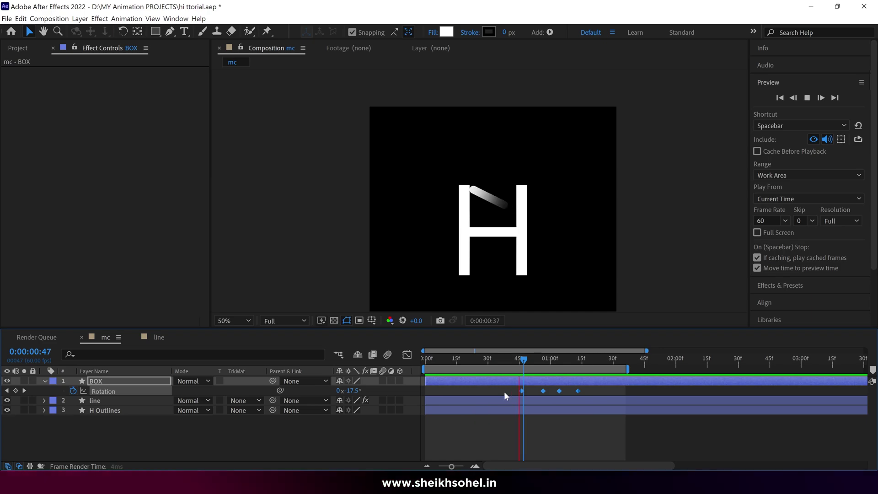
pyautogui.press('`')
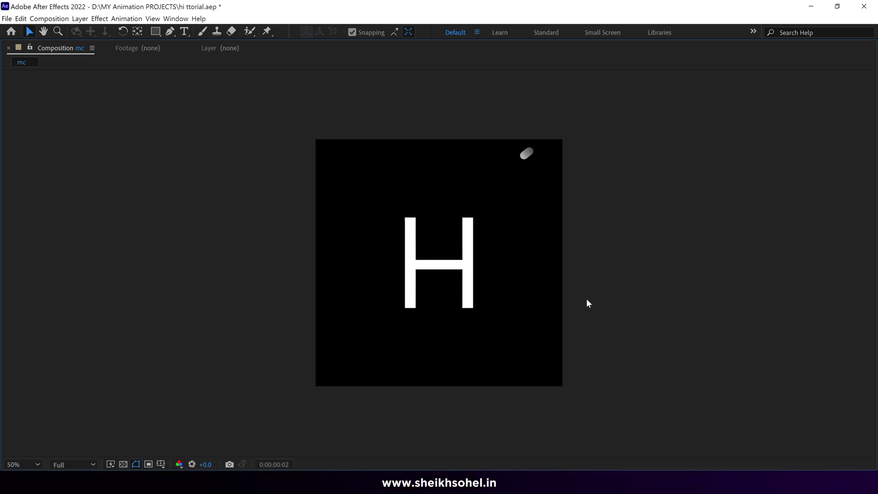
pyautogui.press('space')
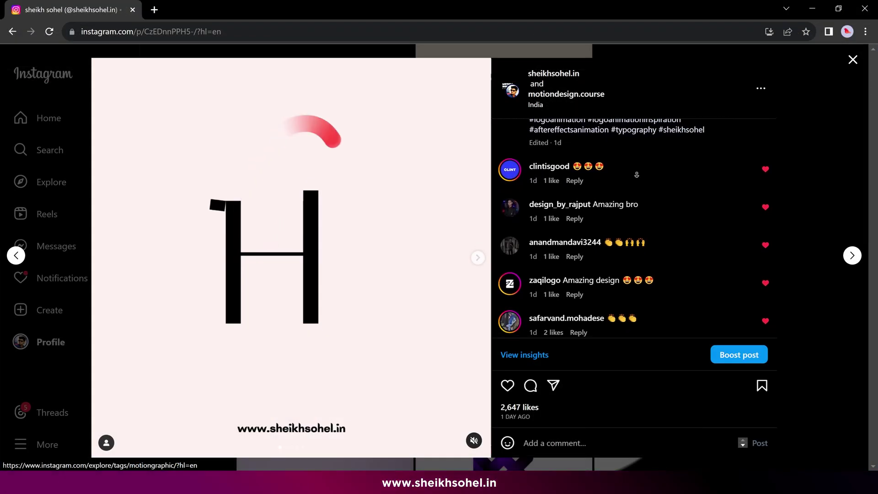
pyautogui.scroll(-2, 637, 174)
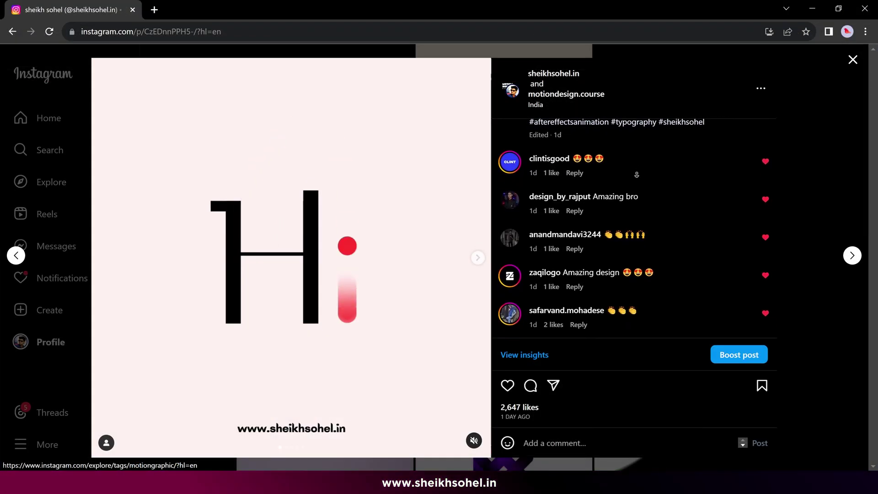
pyautogui.scroll(-2, 637, 174)
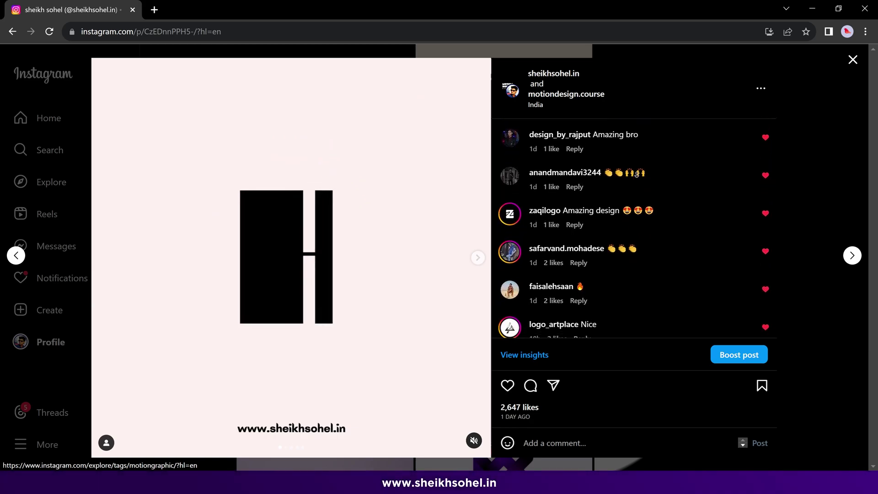
pyautogui.scroll(-2, 636, 175)
pyautogui.scroll(-2, 637, 175)
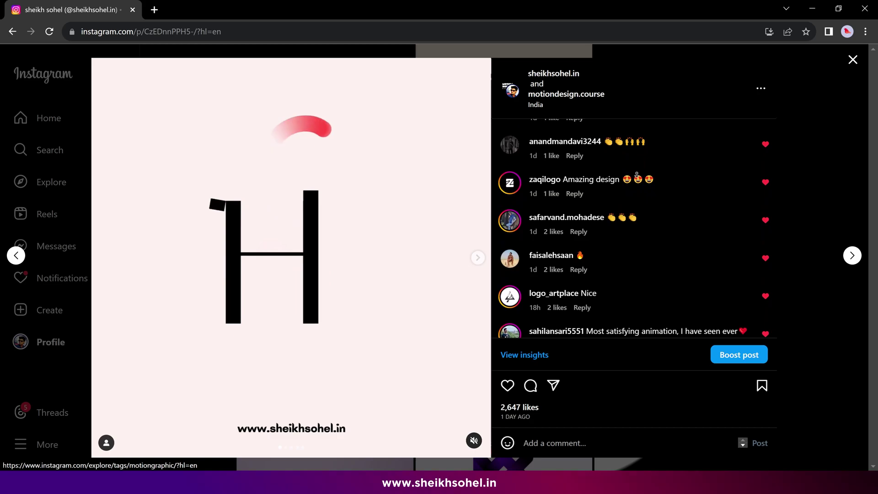
pyautogui.scroll(-1, 637, 174)
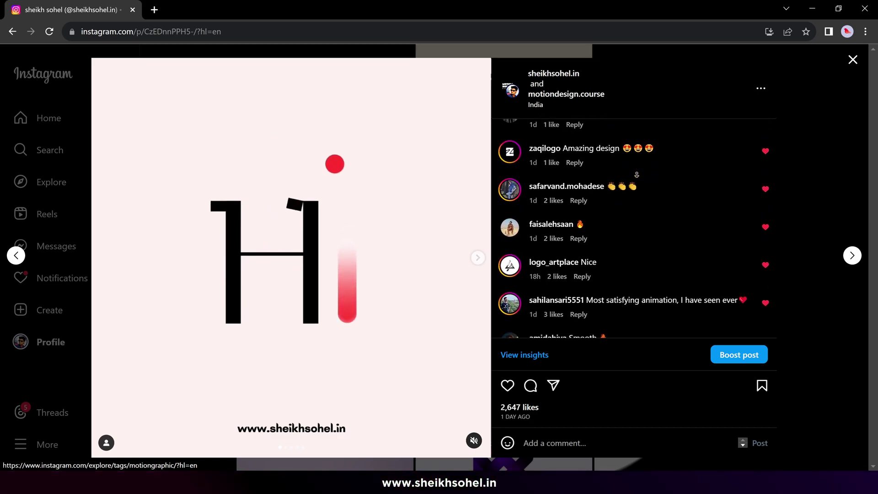
pyautogui.scroll(-2, 637, 174)
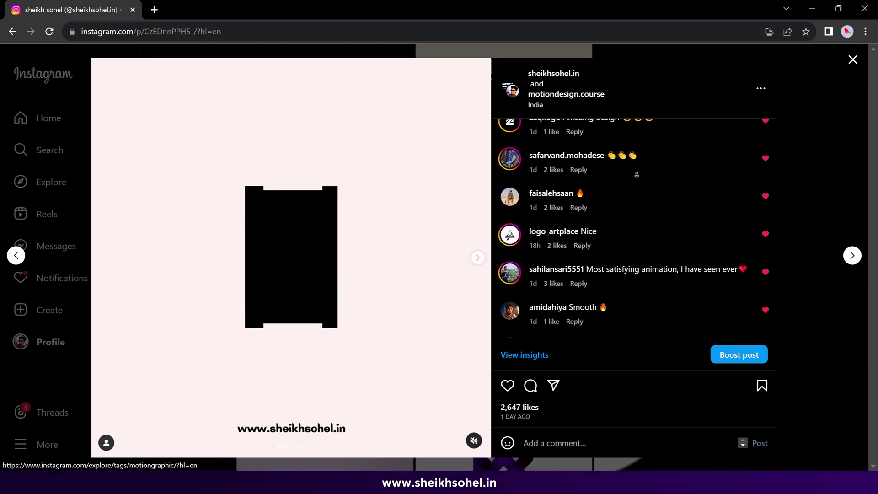